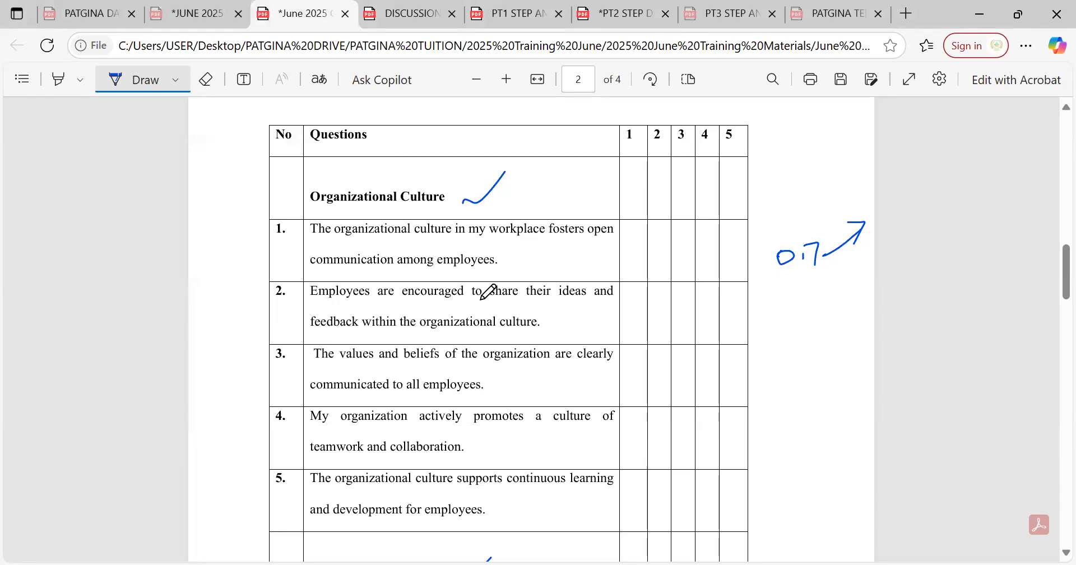
Handwrite variable-role labels beside the Organizational Culture and Technological Innovation headings of the questionnaire.
mouse_move(537, 164)
mouse_down()
mouse_move(521, 202)
mouse_move(542, 196)
mouse_move(538, 215)
mouse_up()
drag(563, 168, 564, 175)
scroll(481, 300, down, 10)
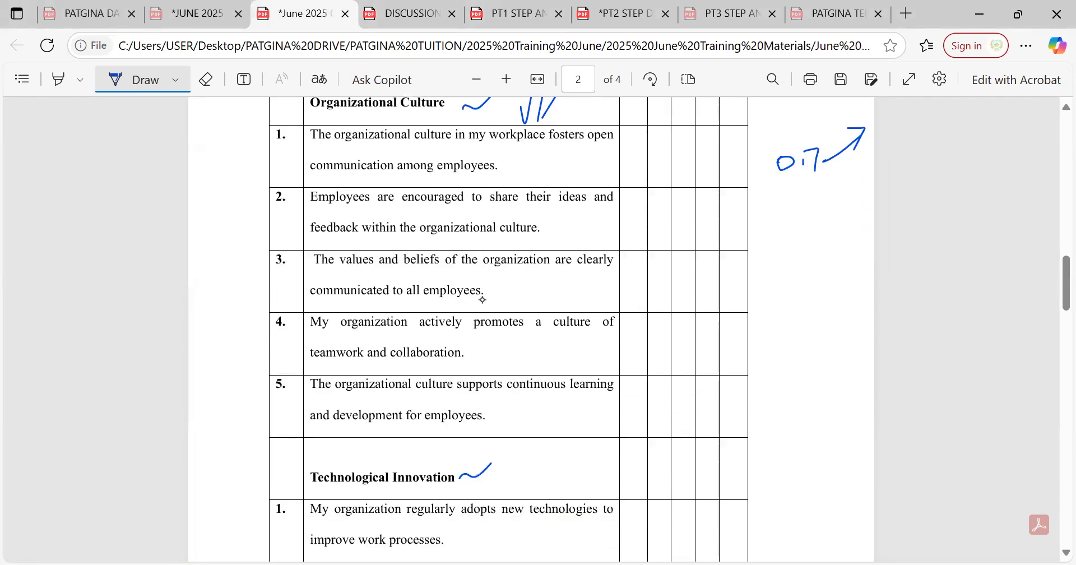
scroll(482, 300, down, 3)
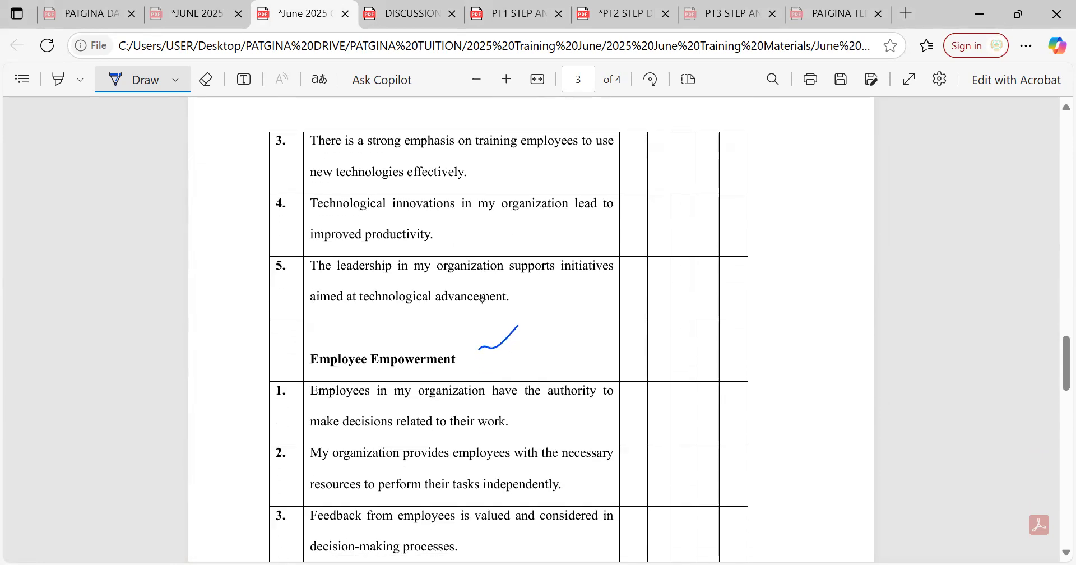
scroll(482, 300, up, 9)
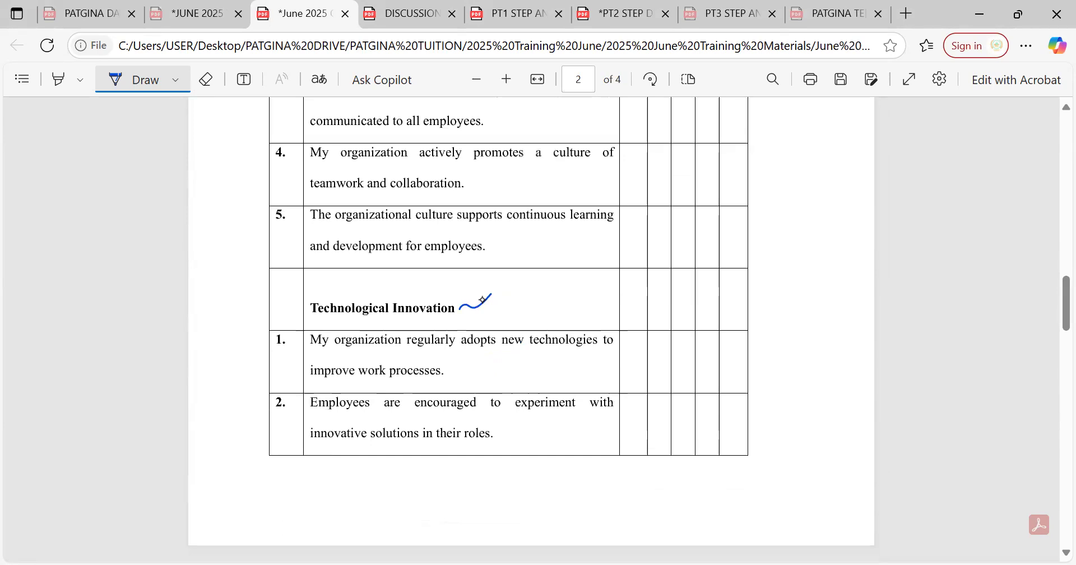
mouse_move(535, 280)
mouse_down()
mouse_move(533, 321)
mouse_move(574, 286)
mouse_up()
scroll(483, 300, down, 2)
scroll(483, 300, down, 7)
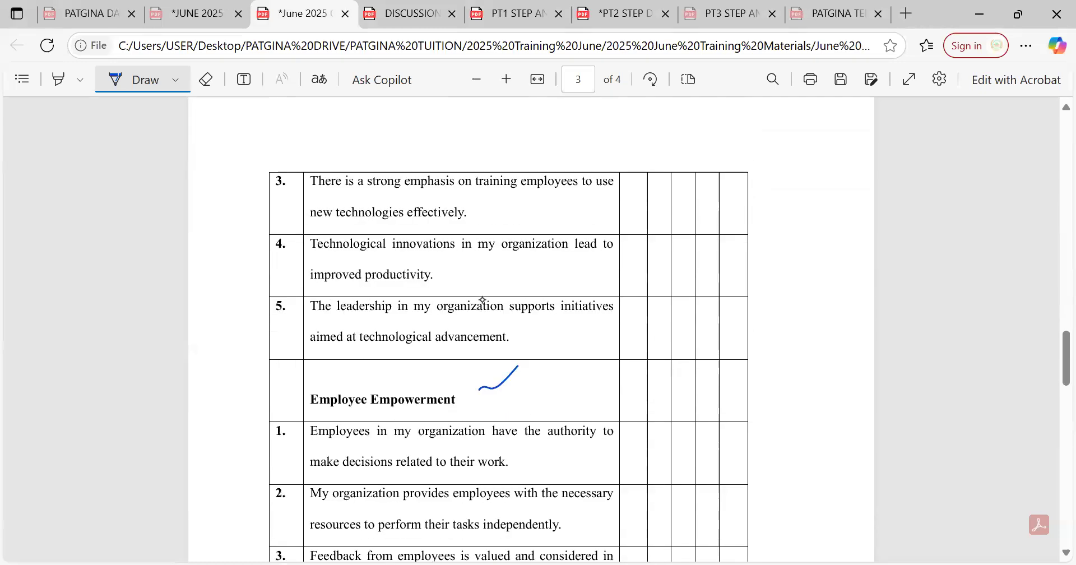
Handwrite "Me.V" beside the Employee Empowerment heading.
scroll(483, 300, down, 2)
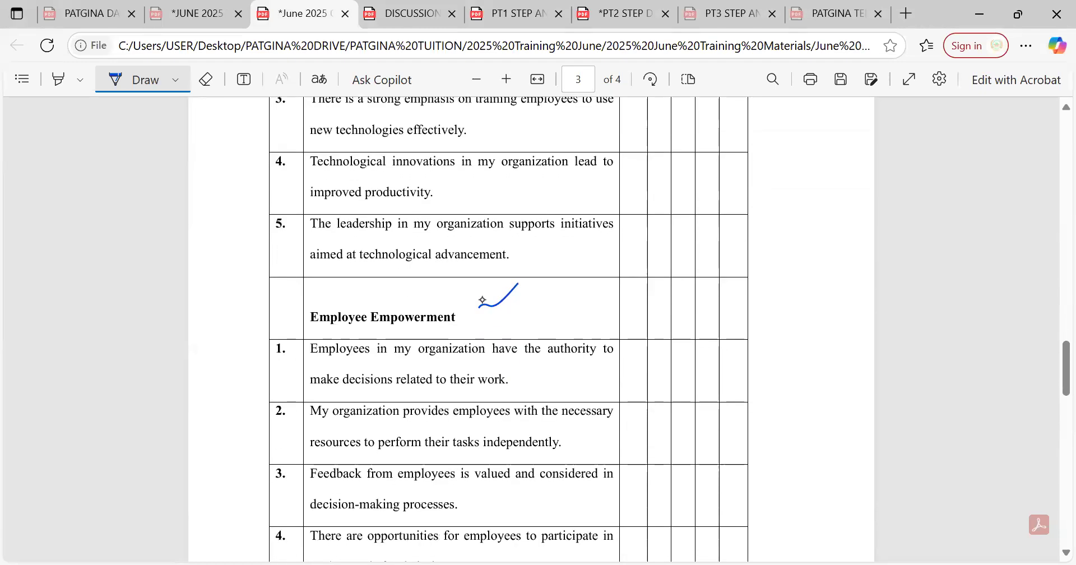
mouse_move(532, 316)
mouse_down()
mouse_move(540, 279)
mouse_move(561, 319)
mouse_move(609, 266)
mouse_up()
scroll(483, 300, down, 10)
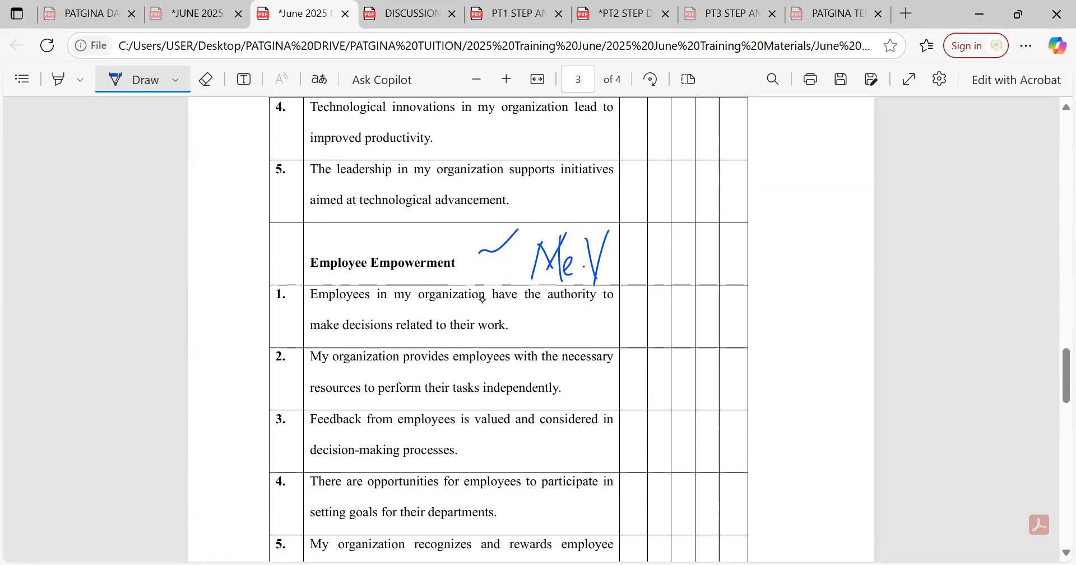
Handwrite "Mo.V" beside the Self-Efficacy heading.
scroll(482, 300, up, 3)
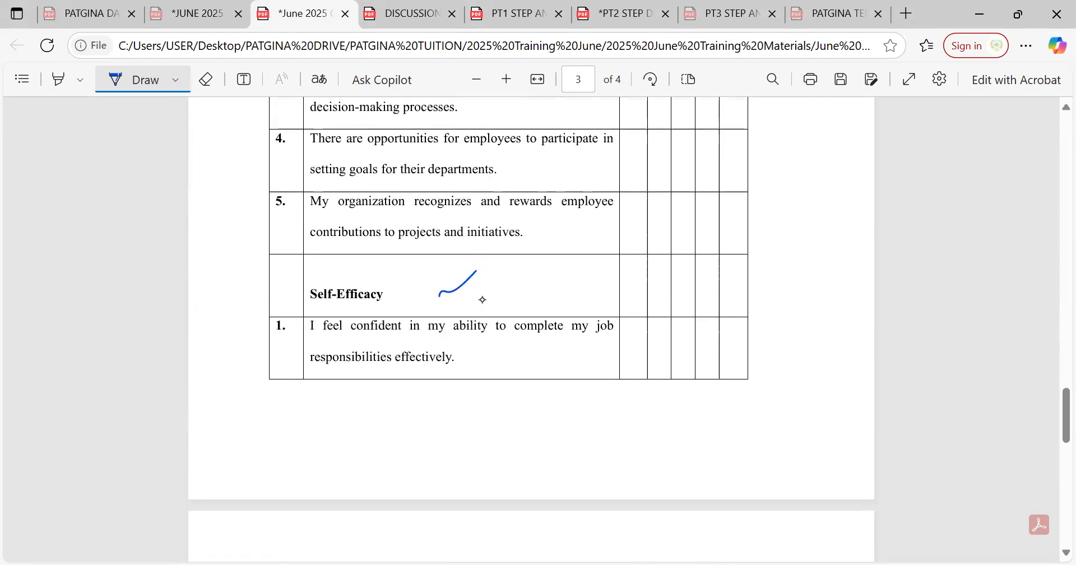
scroll(482, 300, up, 3)
drag(513, 370, 499, 402)
mouse_move(509, 350)
mouse_down()
mouse_move(532, 341)
mouse_move(548, 386)
mouse_up()
drag(572, 351, 602, 349)
drag(542, 395, 550, 383)
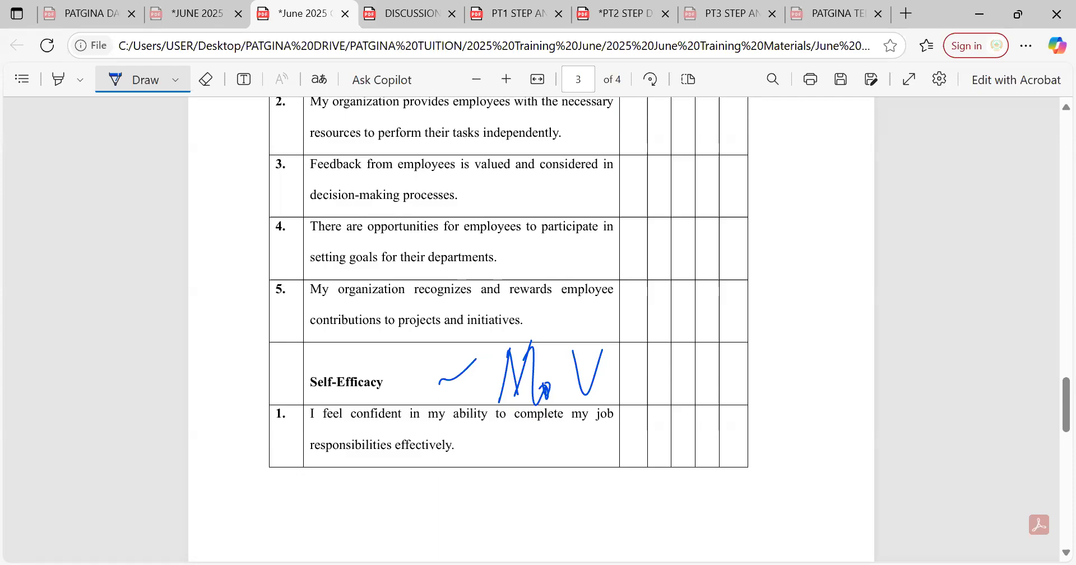
Switch to SPSS and examine the item and composite variables, comparing them with the labelled questionnaire in the browser.
key(alt+Tab)
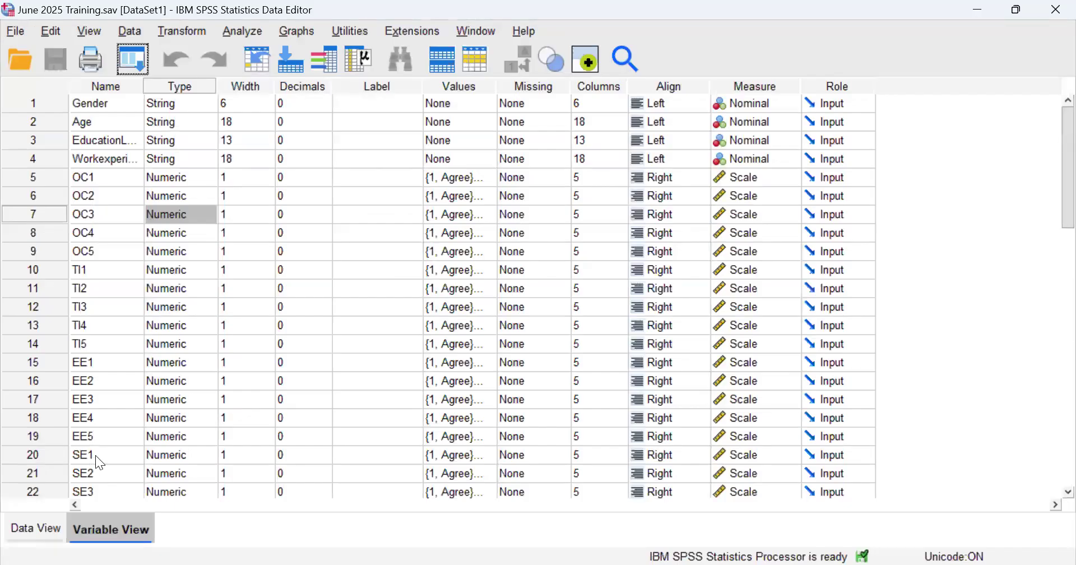
drag(1051, 190, 1050, 225)
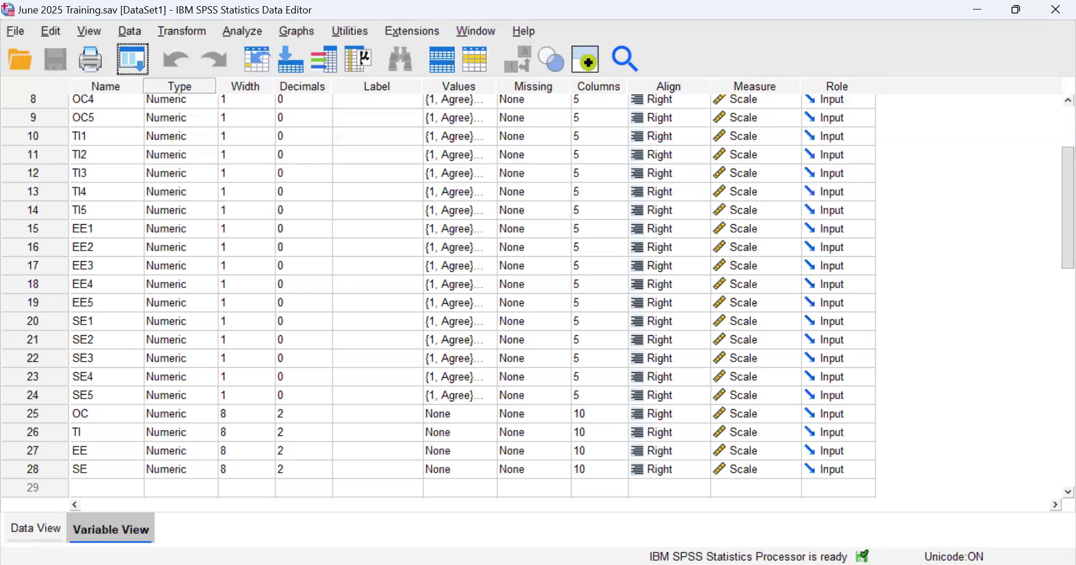
key(alt+Tab)
scroll(291, 206, up, 2)
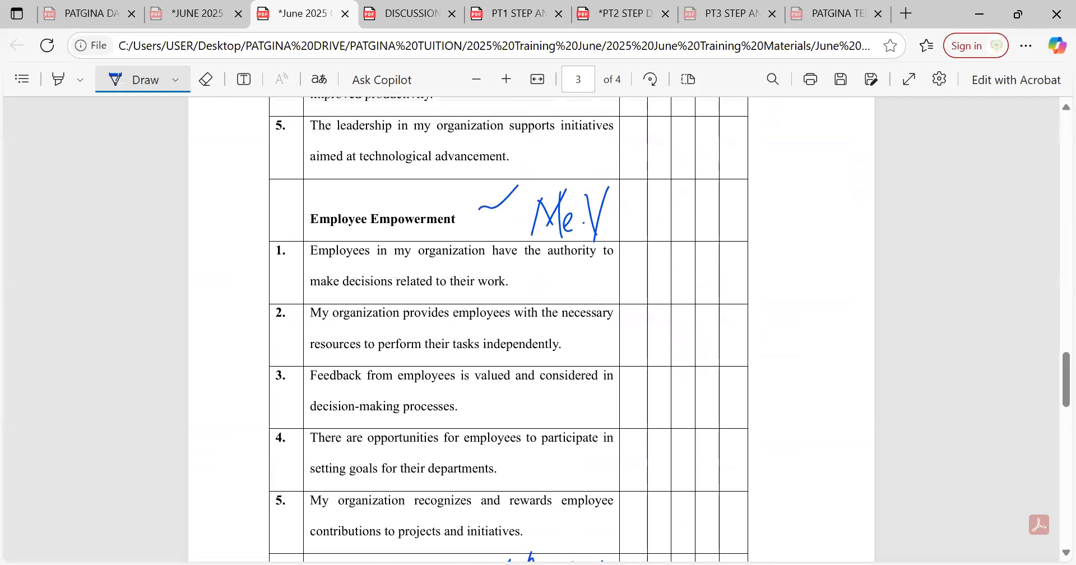
key(alt+Tab)
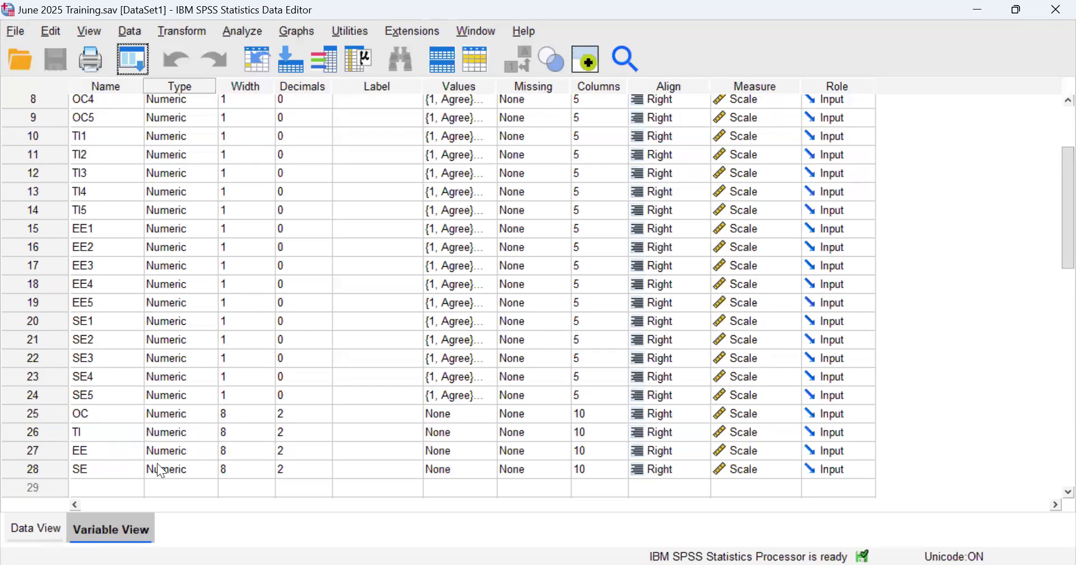
Start the PROCESS v4.2 regression procedure for the June 2025 Training dataset.
click(249, 23)
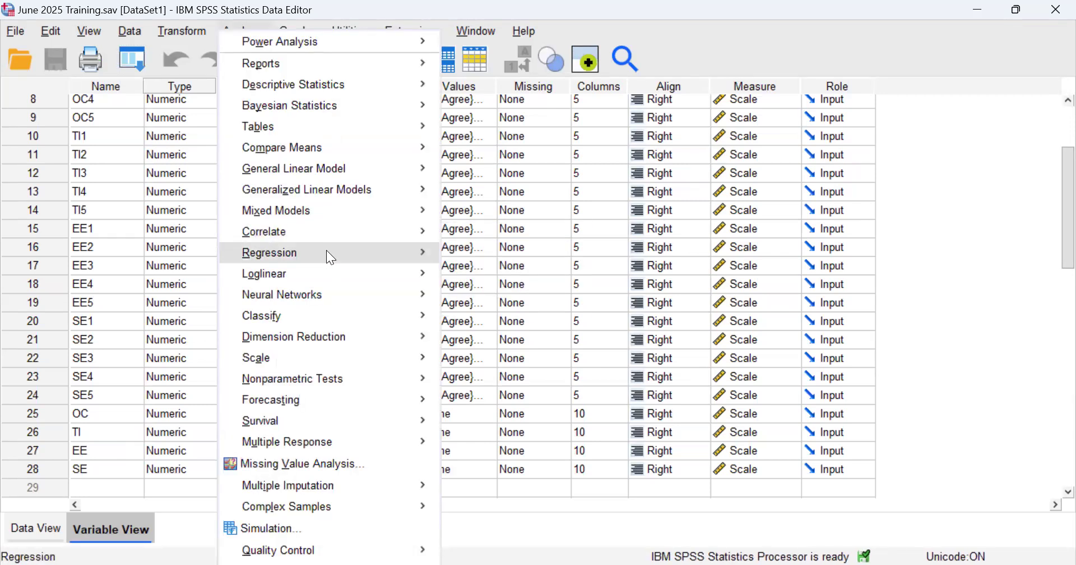
mouse_move(331, 257)
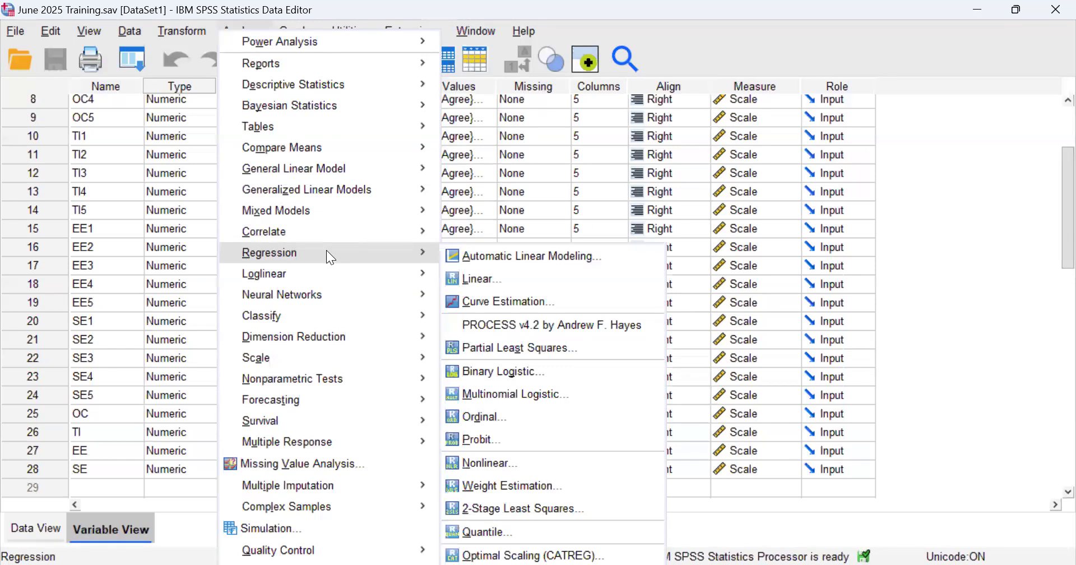
click(503, 329)
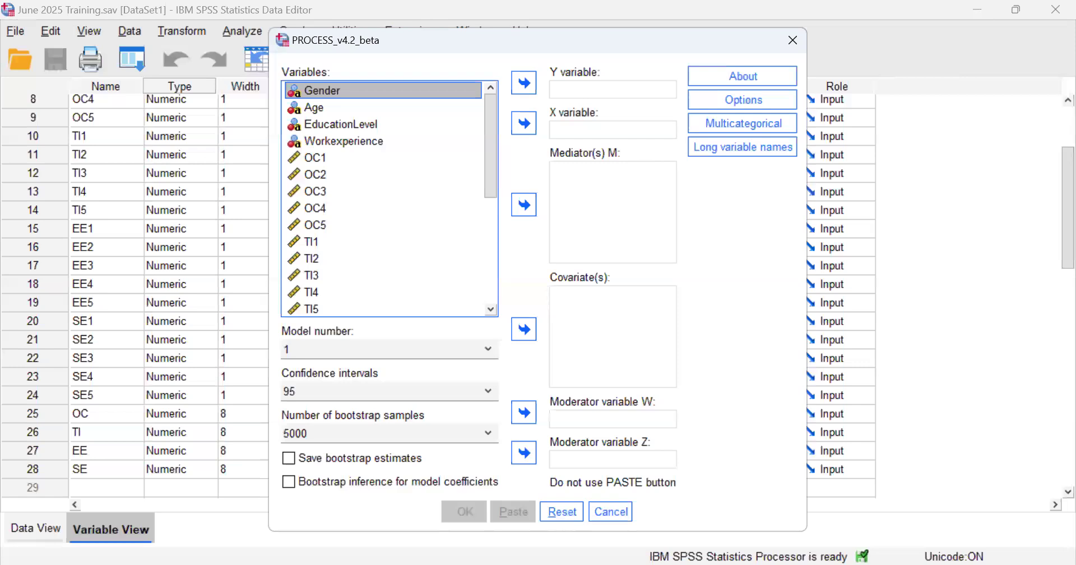
Switch to the browser, consult the PT3 step-by-step guide to moderation analysis, and return to SPSS.
key(alt+Tab)
click(739, 22)
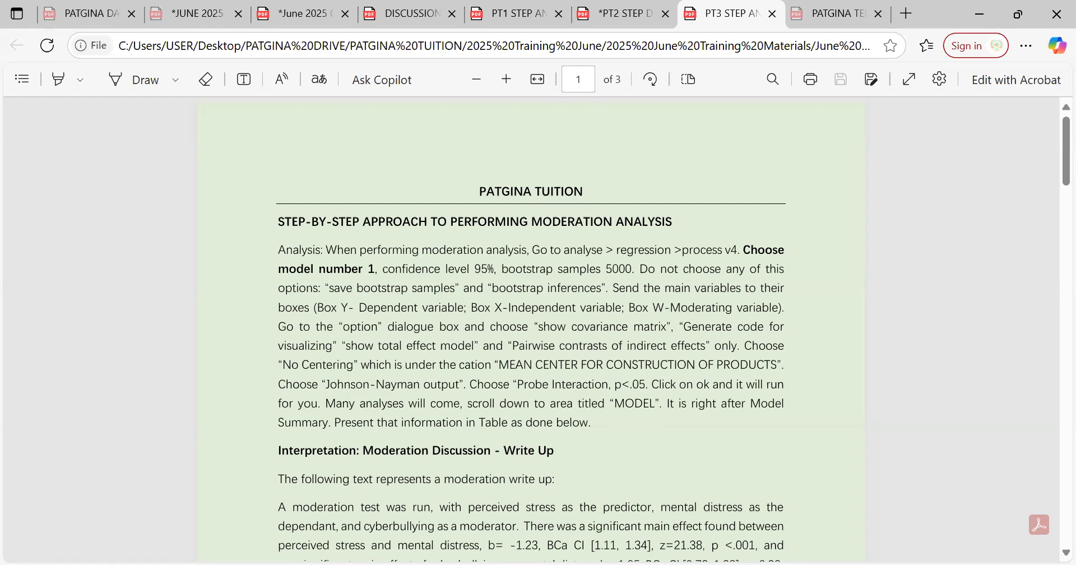
key(alt+Tab)
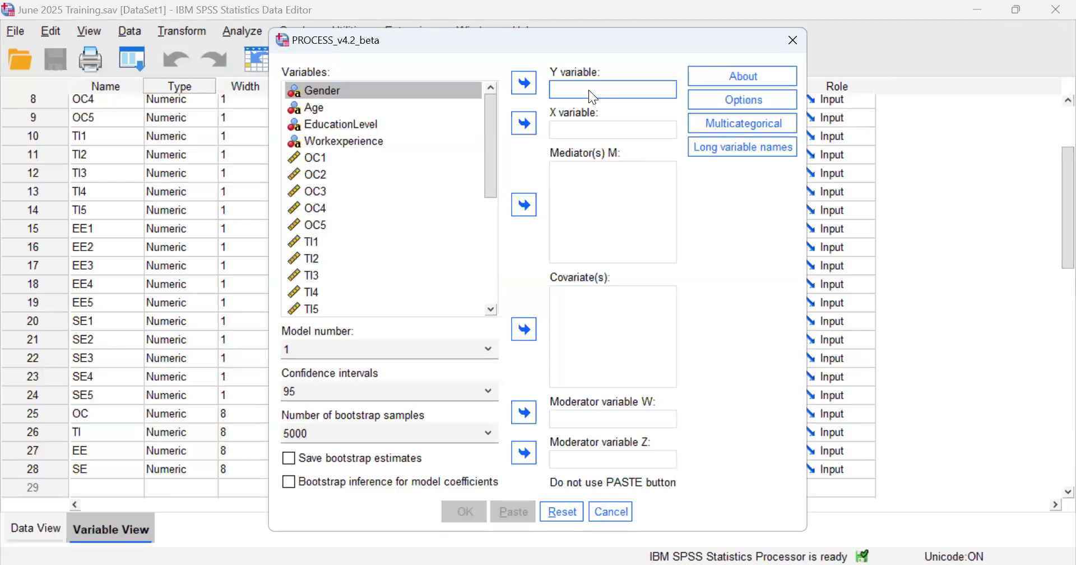
Assign TI as the Y variable and OC as the X variable in PROCESS.
click(491, 287)
click(312, 291)
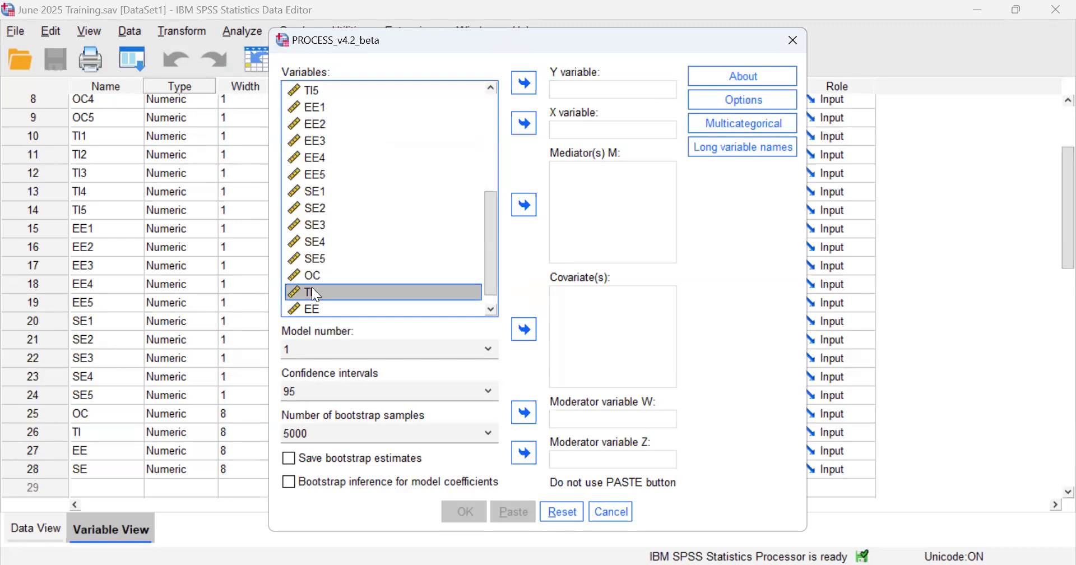
click(525, 84)
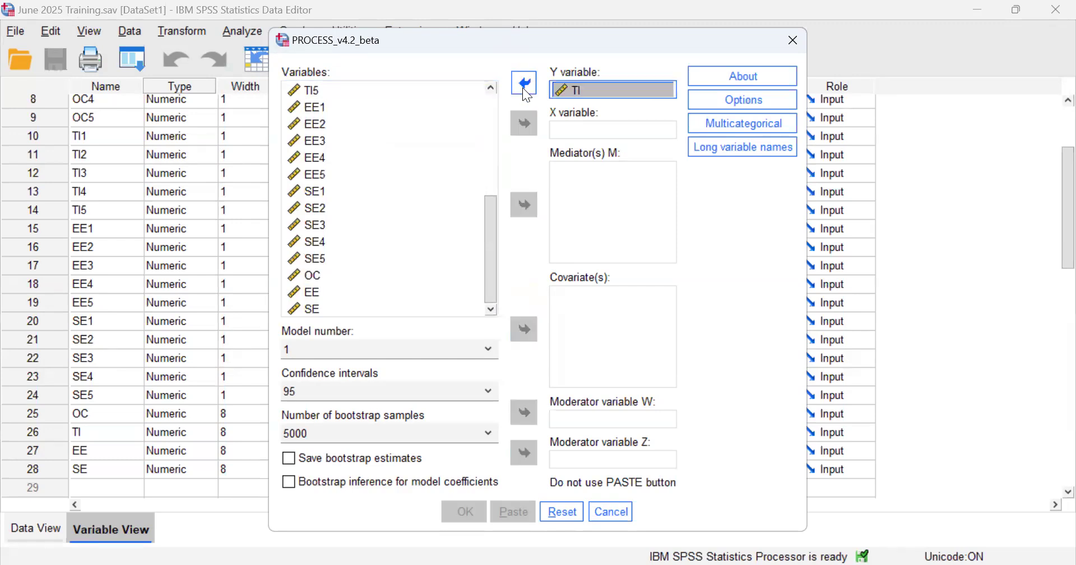
click(567, 126)
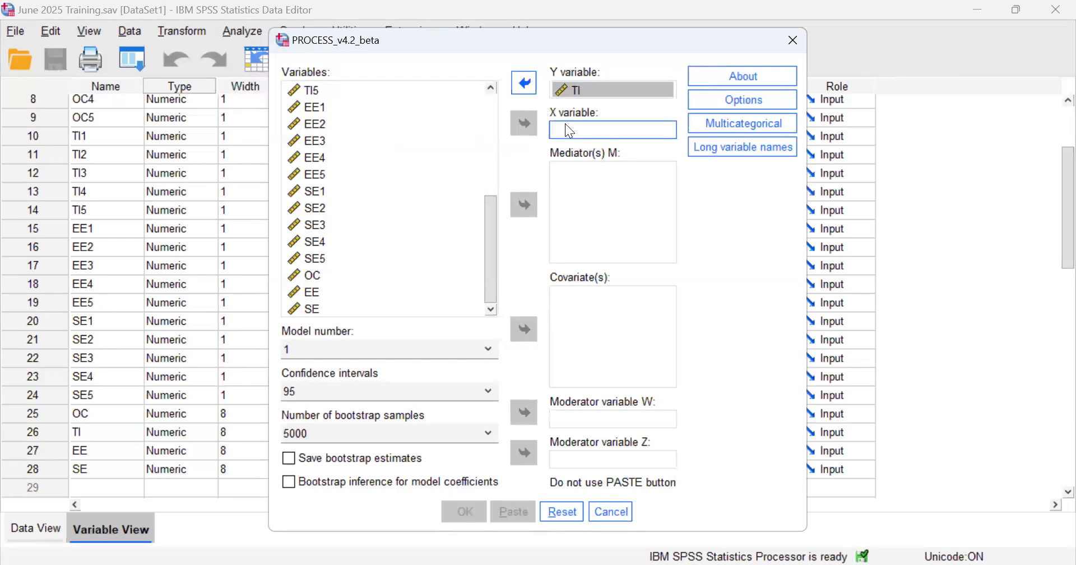
click(319, 276)
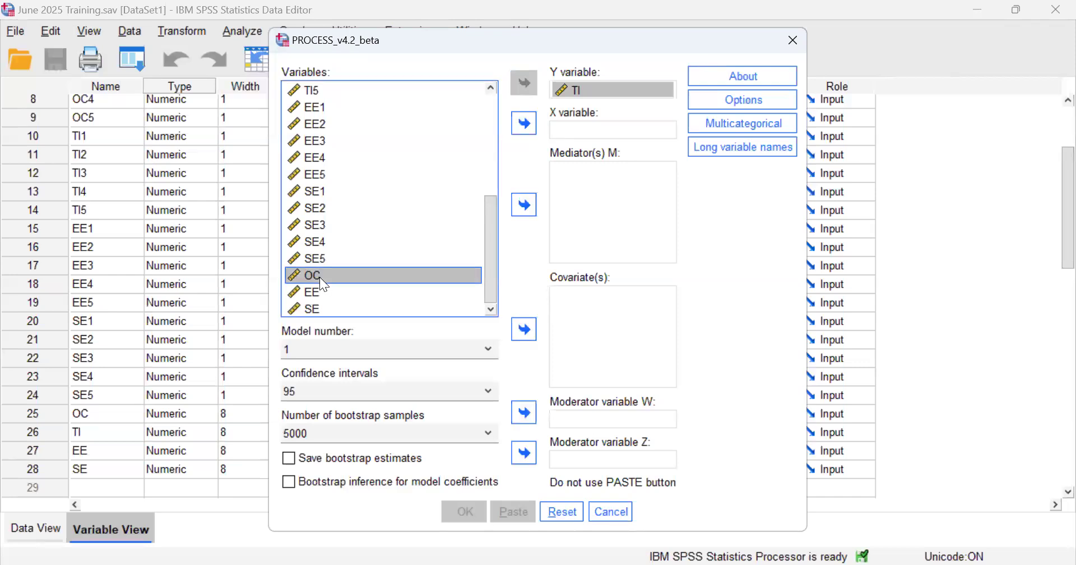
click(526, 122)
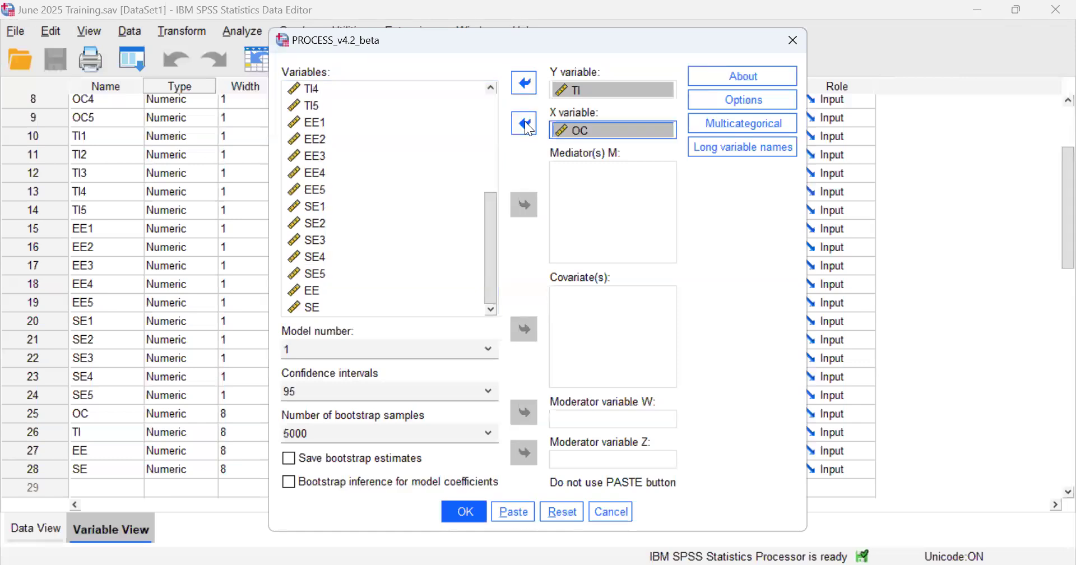
Assign SE as moderator variable W and choose model number 1.
click(601, 420)
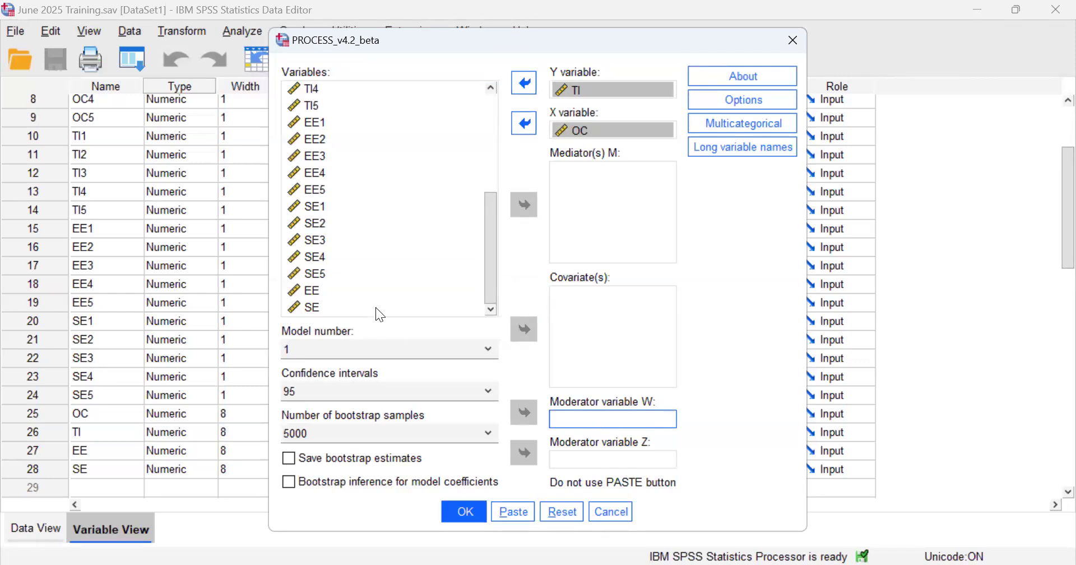
click(314, 303)
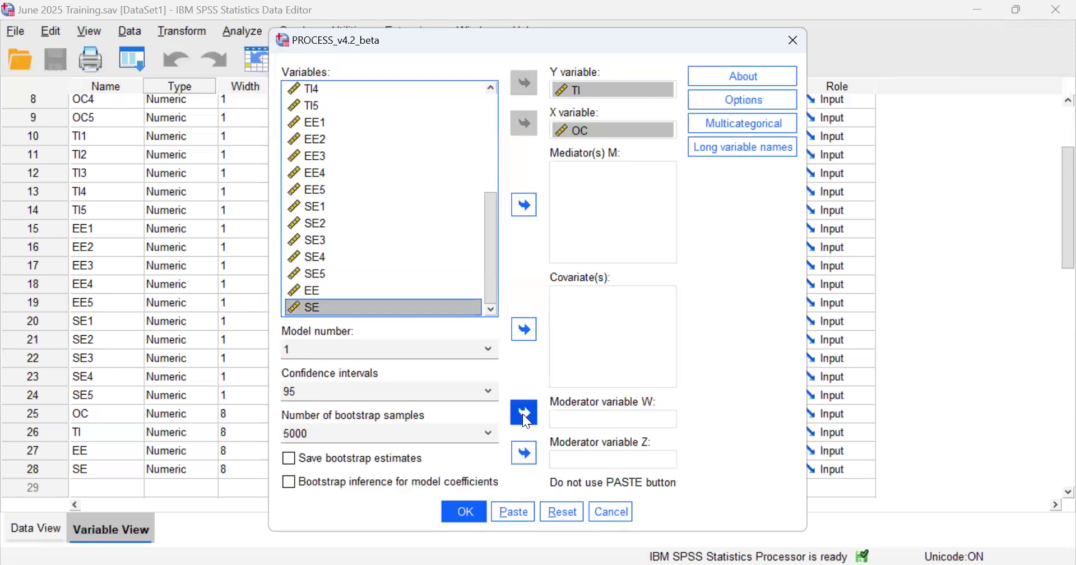
click(524, 415)
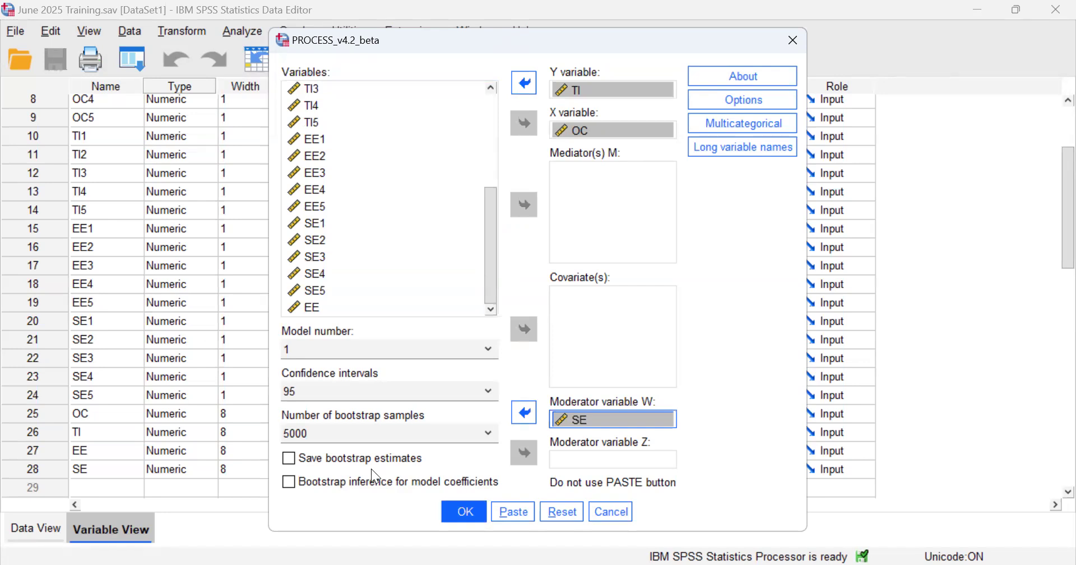
click(312, 348)
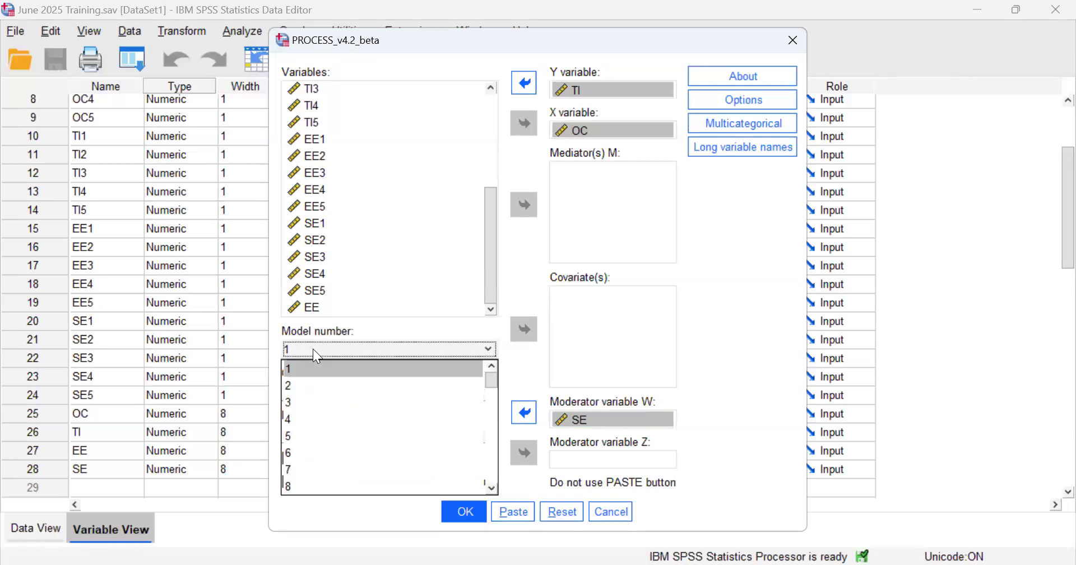
click(301, 369)
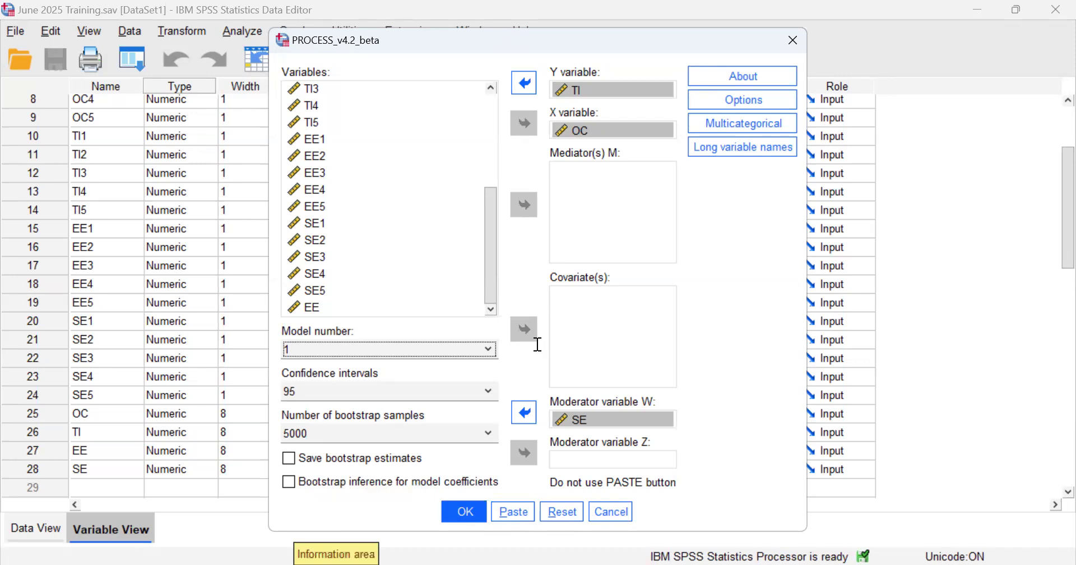
Switch to the moderation guide in the browser and underline the bootstrap samples 5000, confidence level 95% and model number 1.
key(alt+Tab)
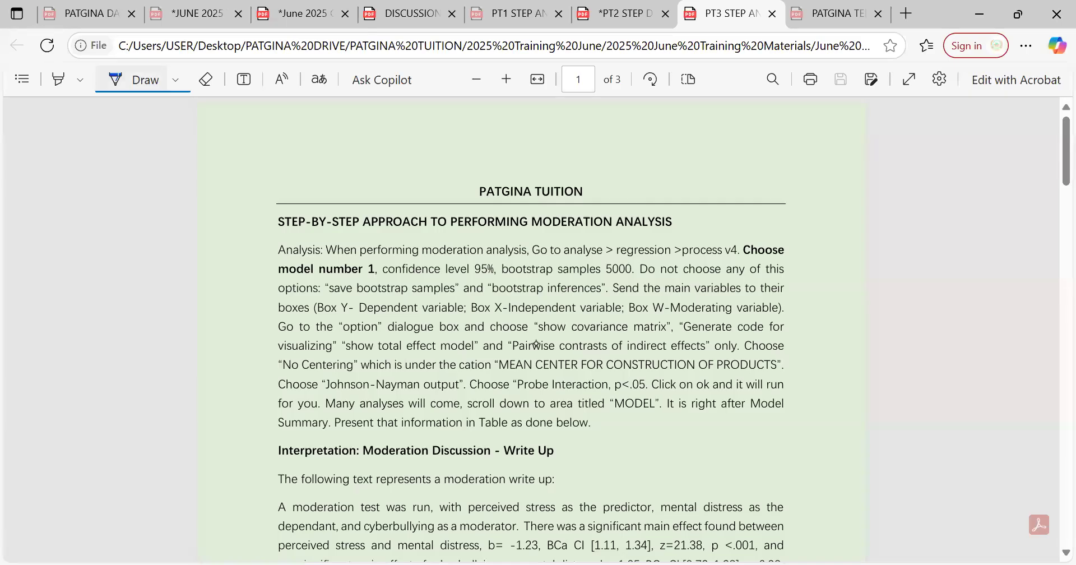
drag(609, 279, 615, 276)
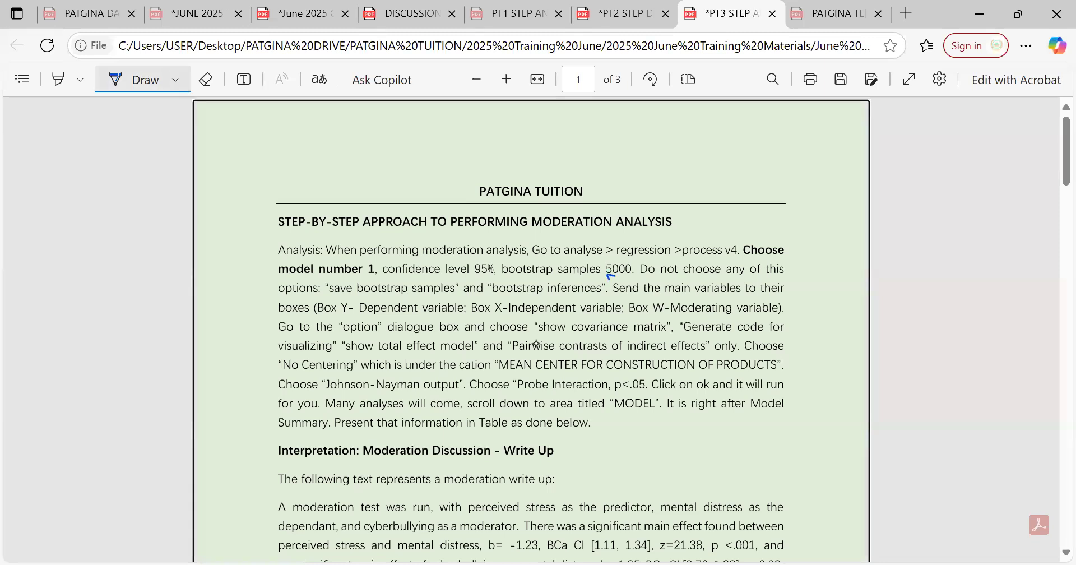
drag(474, 278, 497, 273)
drag(325, 274, 371, 277)
Switch to SPSS and enable PROCESS options for the covariance matrix, interaction visualization code, total effect model and pairwise contrasts of indirect effects.
click(568, 515)
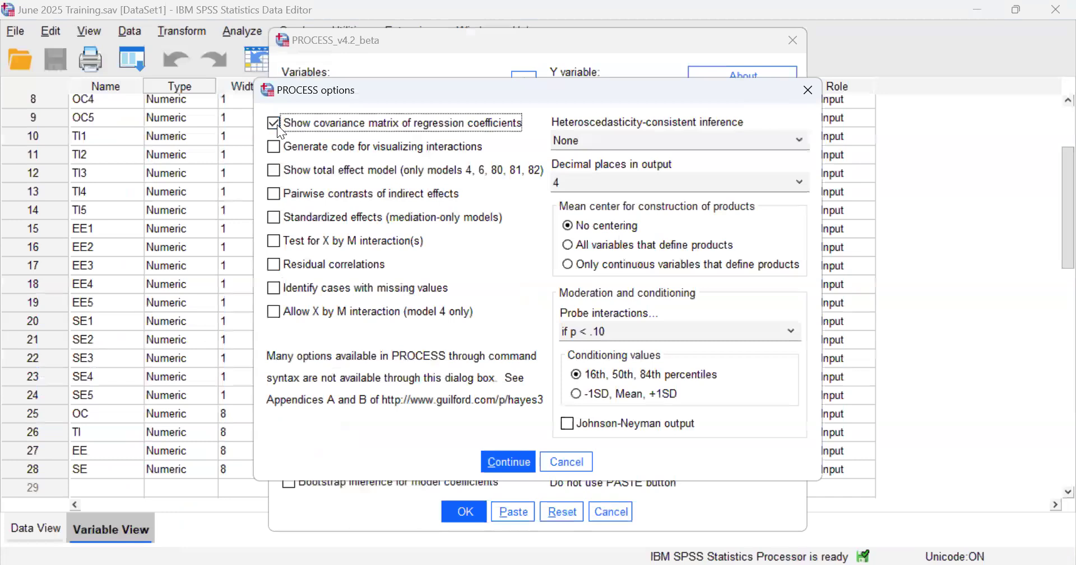
click(275, 170)
click(276, 188)
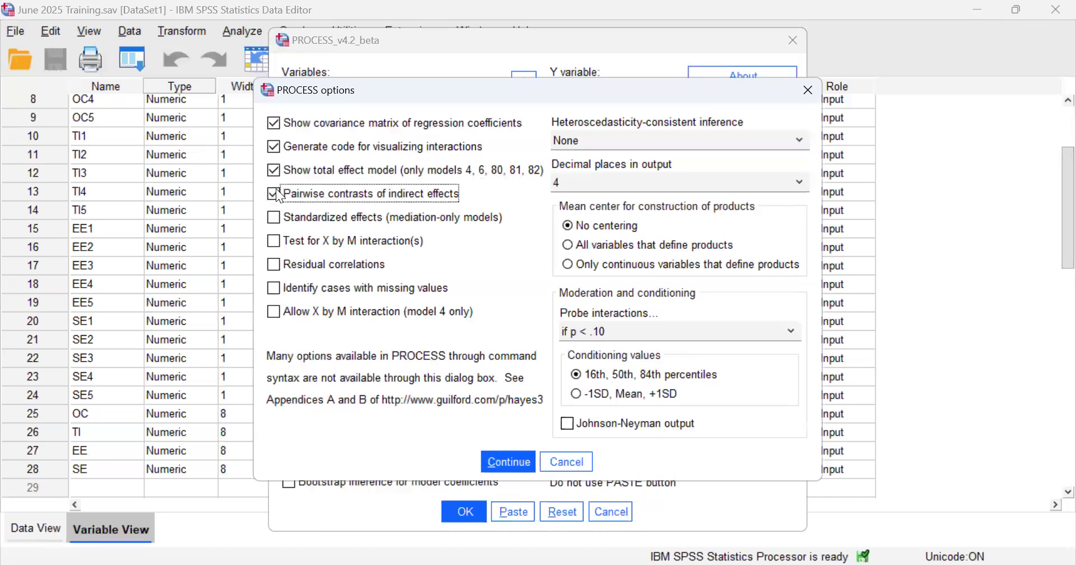
Set the decimal places in output to 2 and select No centering for the construction of products.
click(700, 181)
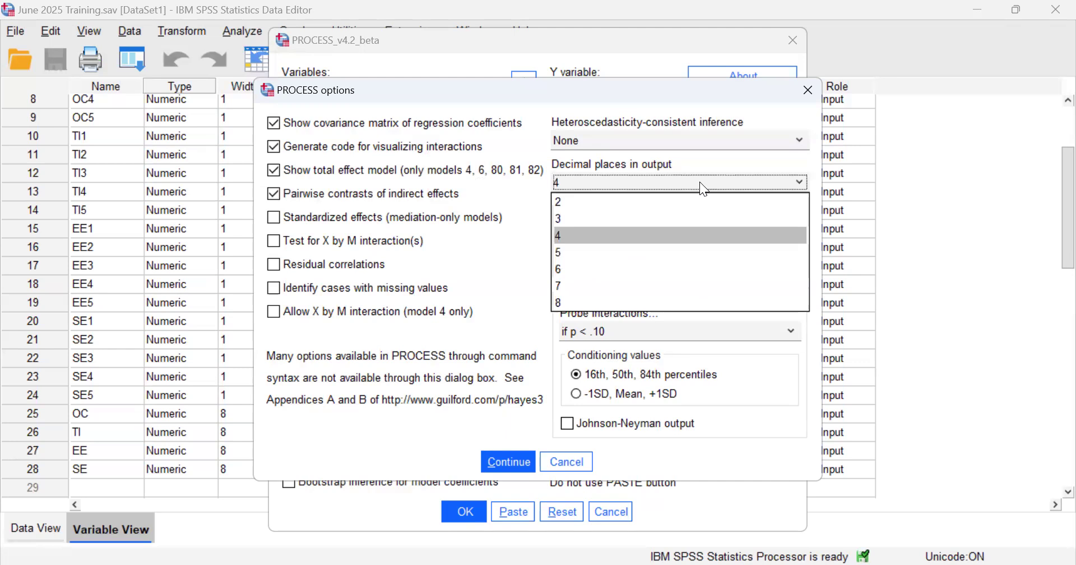
click(676, 208)
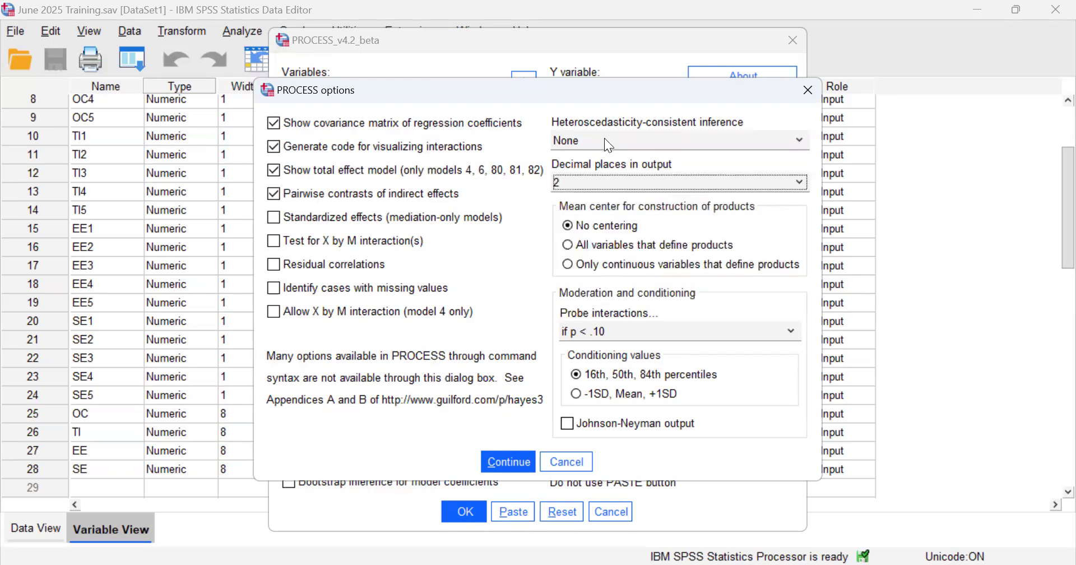
click(597, 229)
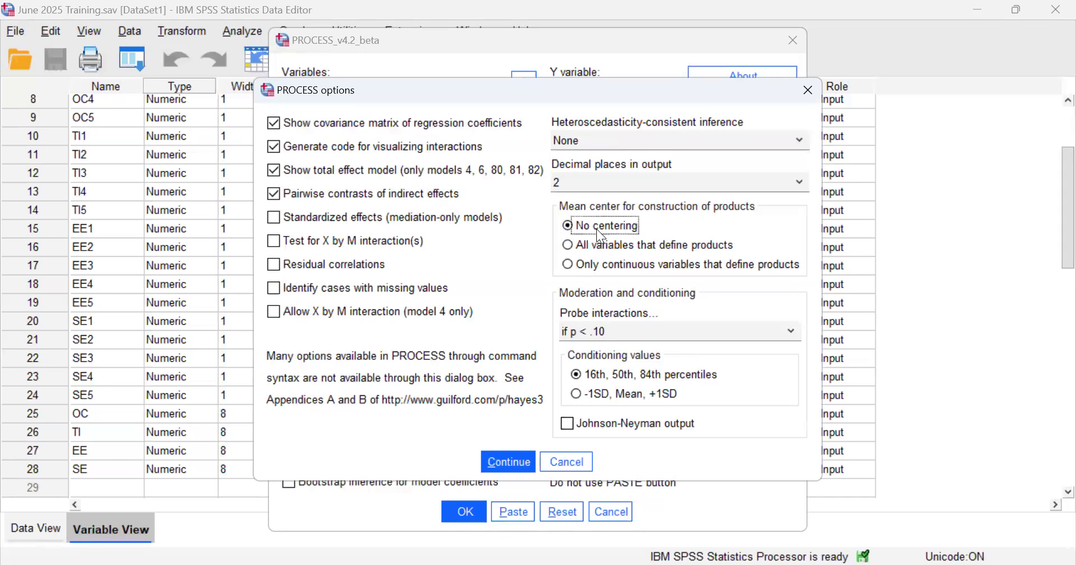
Set probing of interactions to if p < .05, enable Johnson-Neyman output and run the moderation analysis.
click(608, 332)
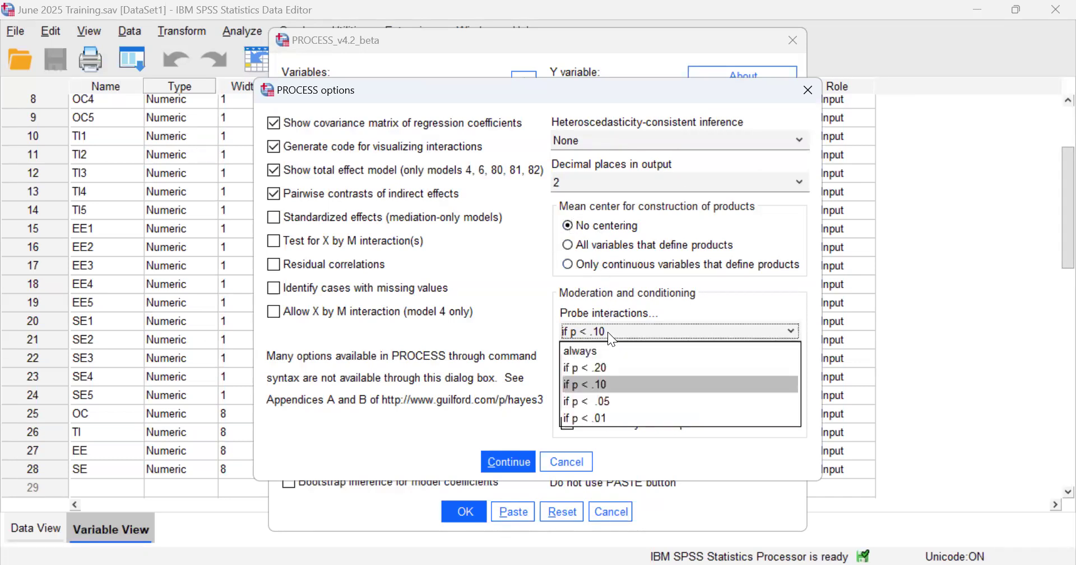
click(601, 330)
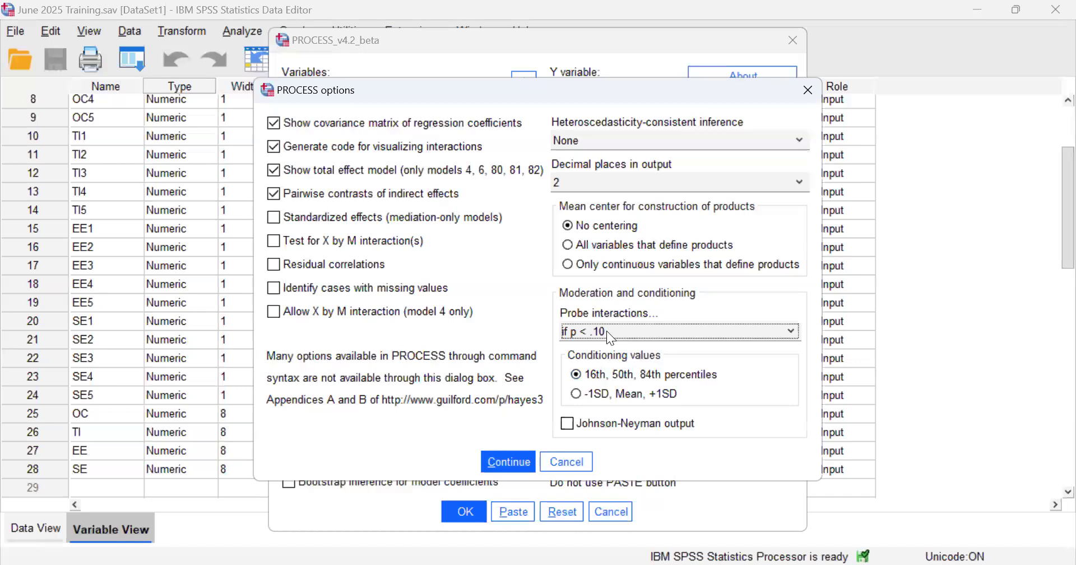
click(606, 331)
click(619, 403)
click(568, 425)
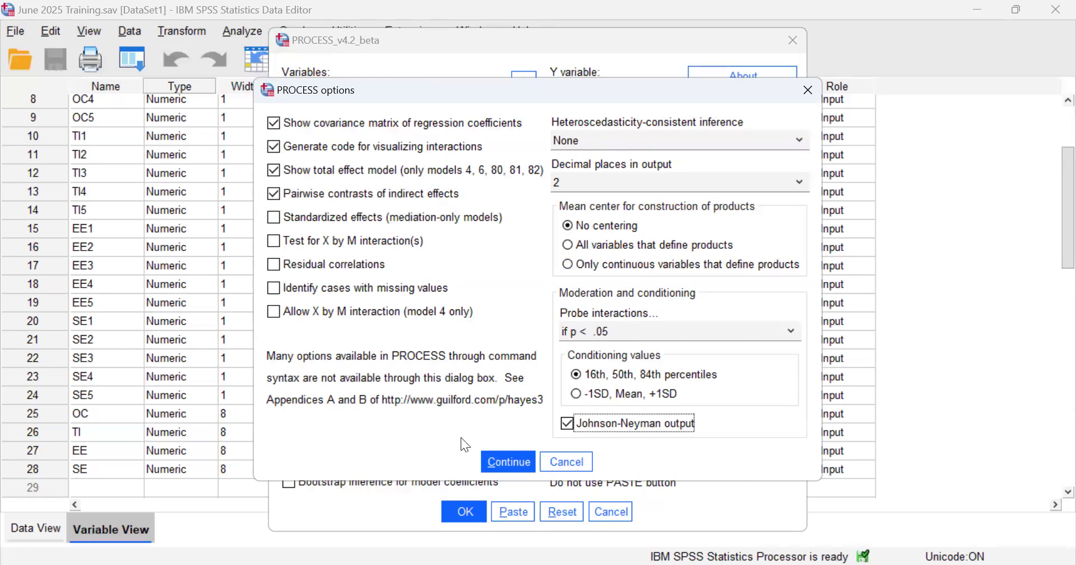
click(495, 459)
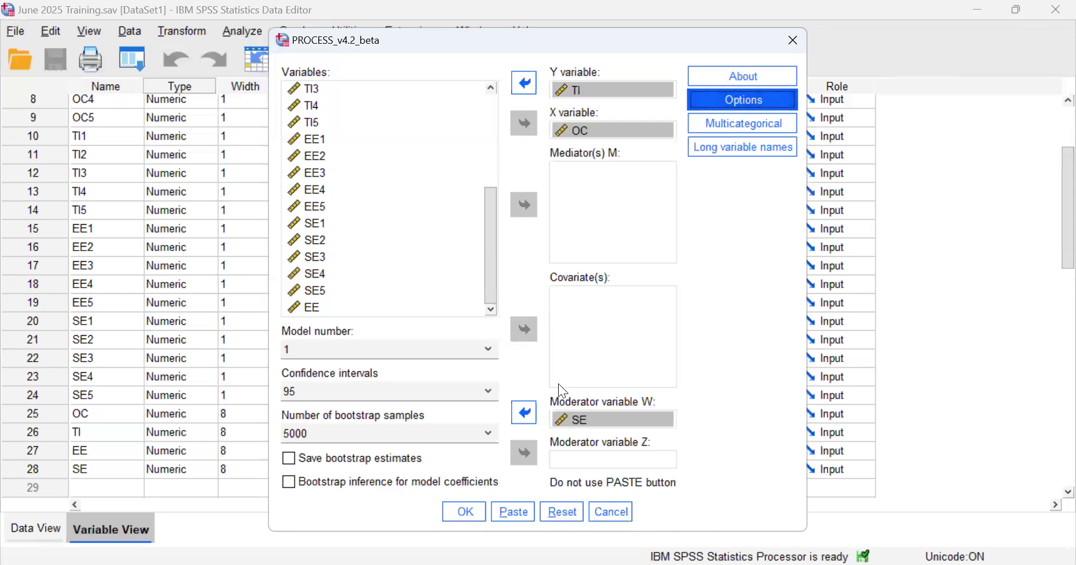
click(476, 515)
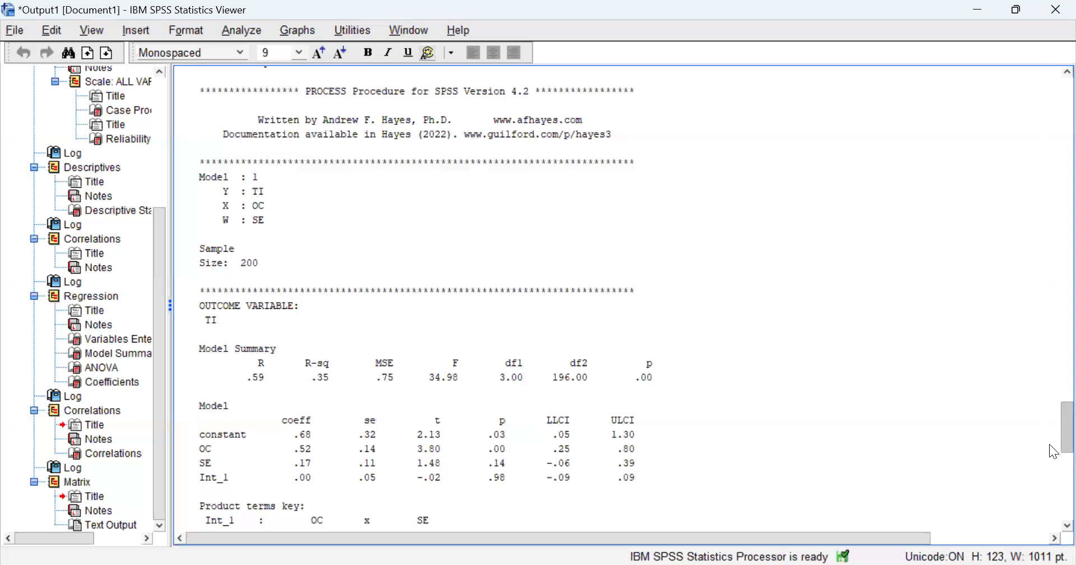
Examine the moderation output's model coefficients and compare them with the moderator effect results table in the browser guide.
scroll(1050, 460, down, 6)
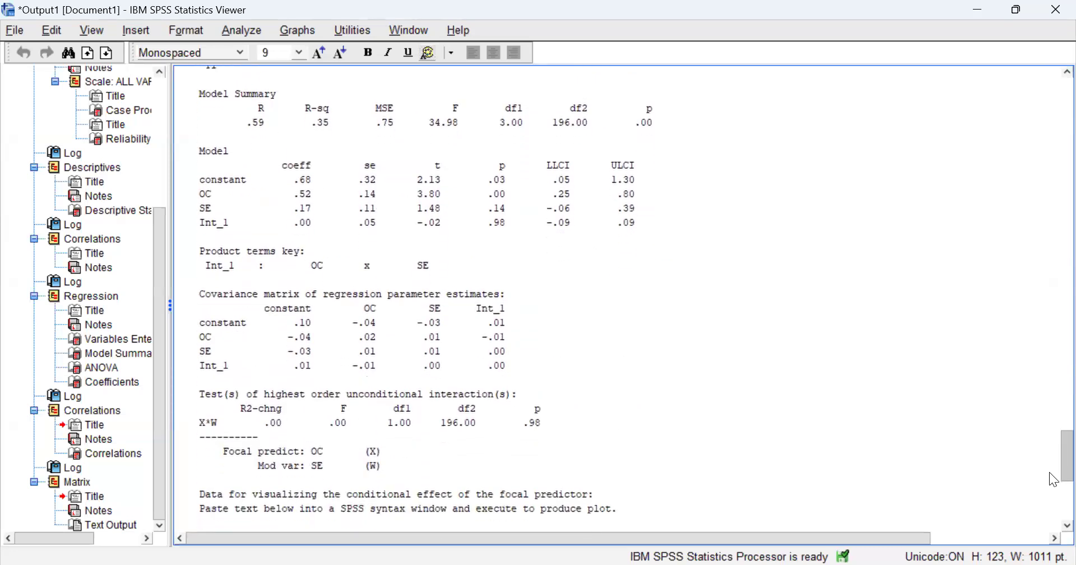
scroll(1053, 479, up, 1)
scroll(1054, 479, down, 1)
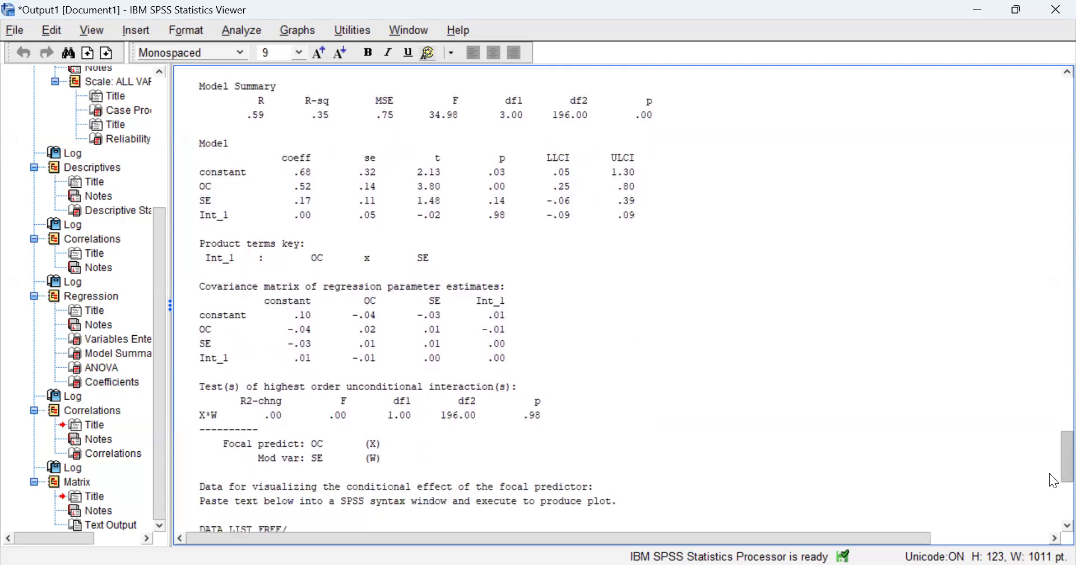
mouse_move(1053, 480)
mouse_down()
mouse_move(1053, 512)
mouse_move(1053, 468)
mouse_up()
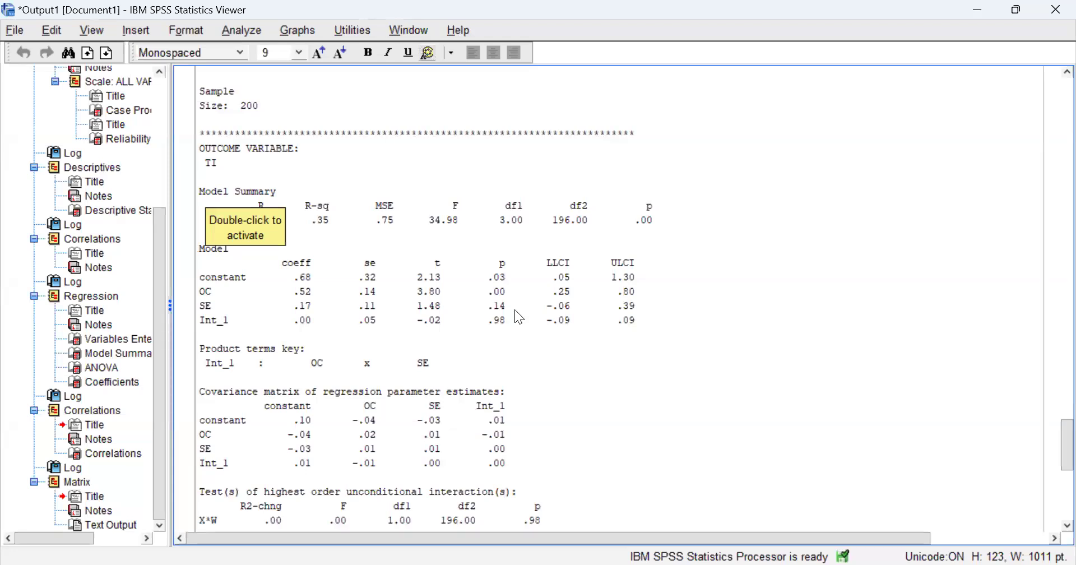
key(alt+Tab)
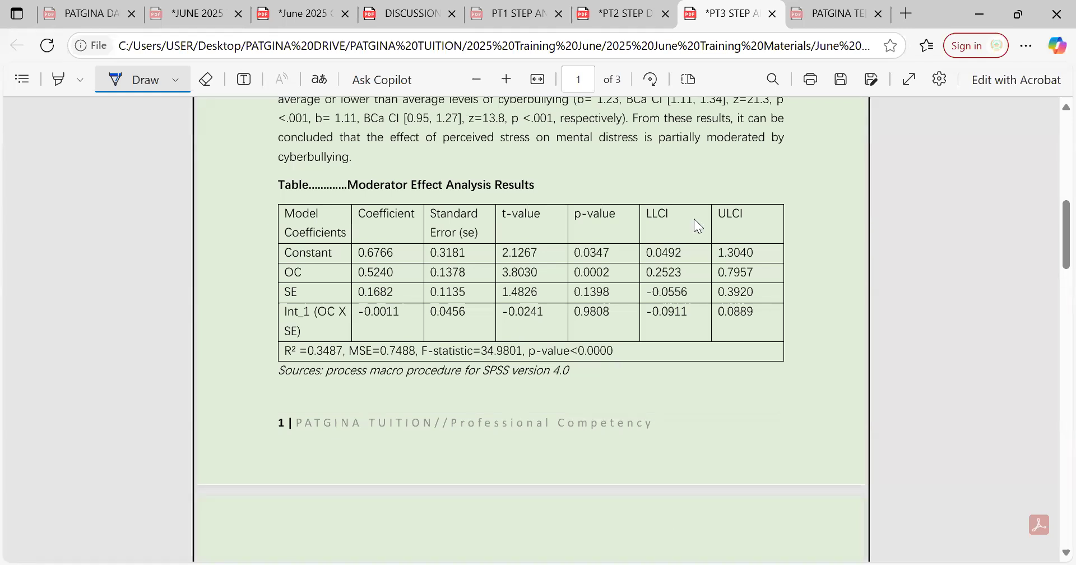
key(alt+Tab)
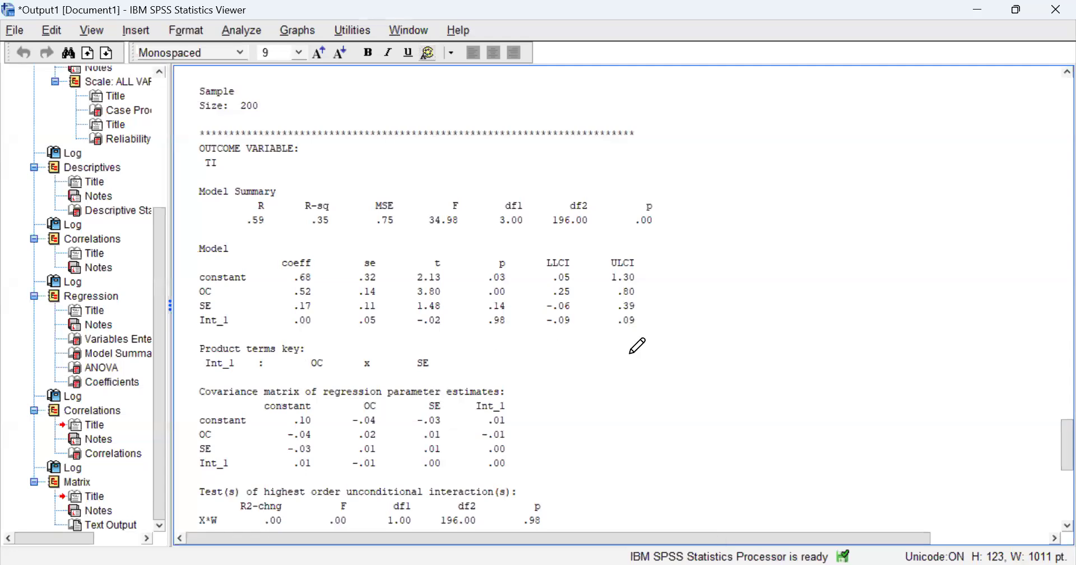
key(alt+Tab)
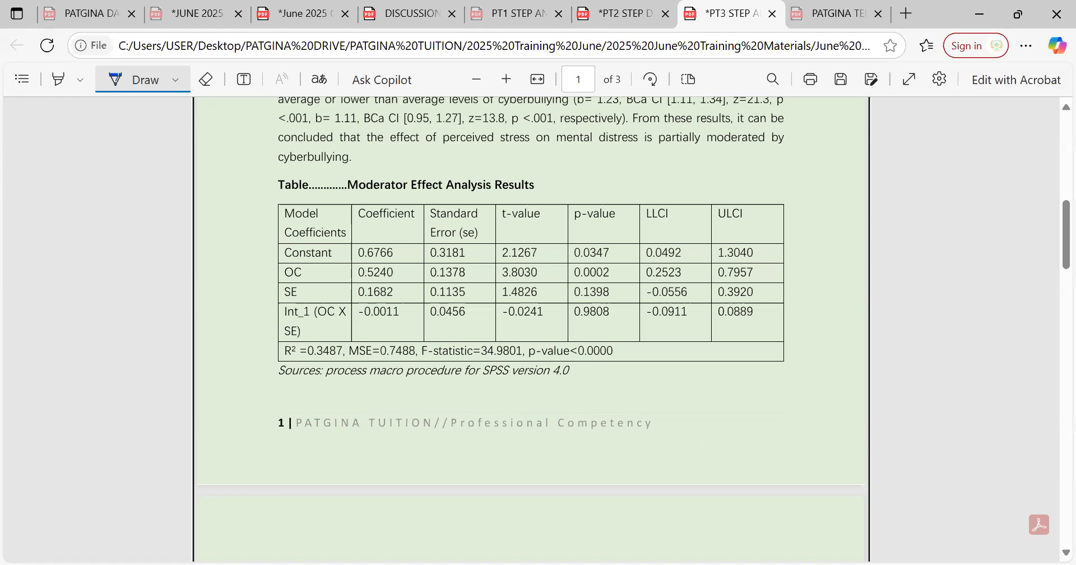
Switch to the SPSS output viewer and copy the text output of the moderation analysis.
key(alt+Tab)
click(480, 267)
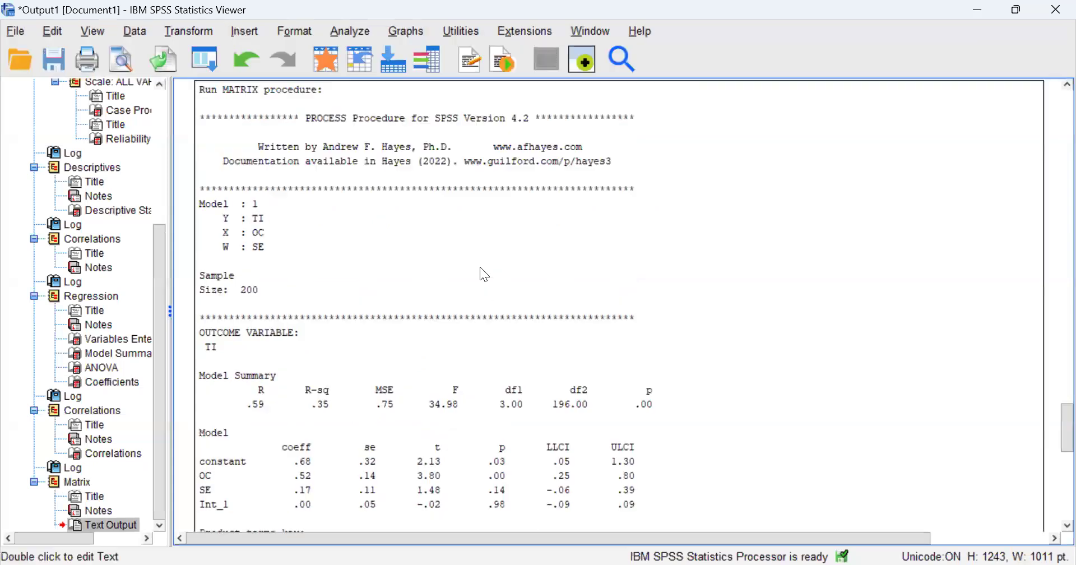
right_click(479, 267)
click(630, 415)
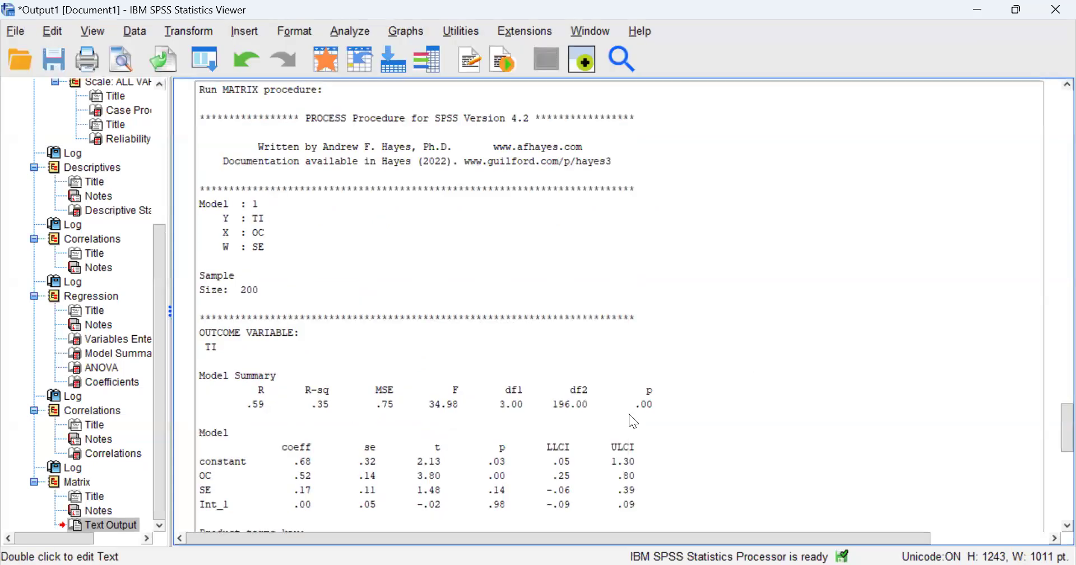
right_click(457, 460)
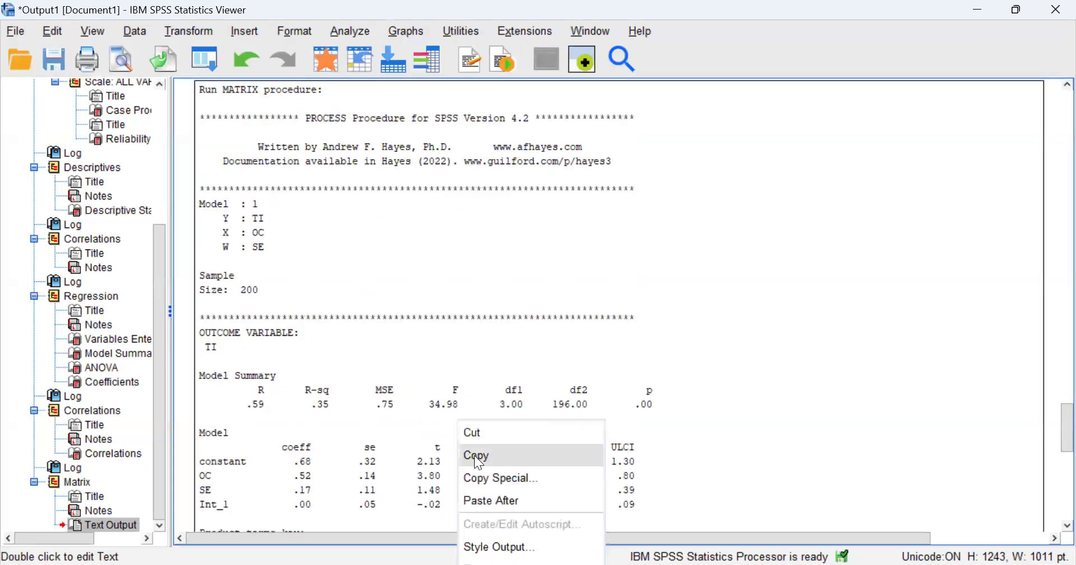
click(478, 457)
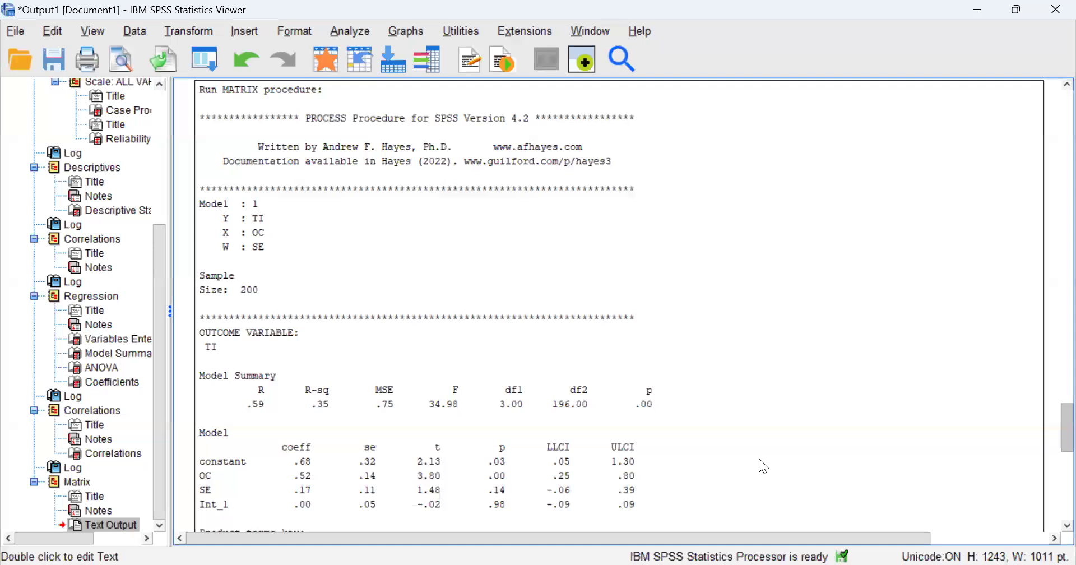
scroll(760, 459, down, 7)
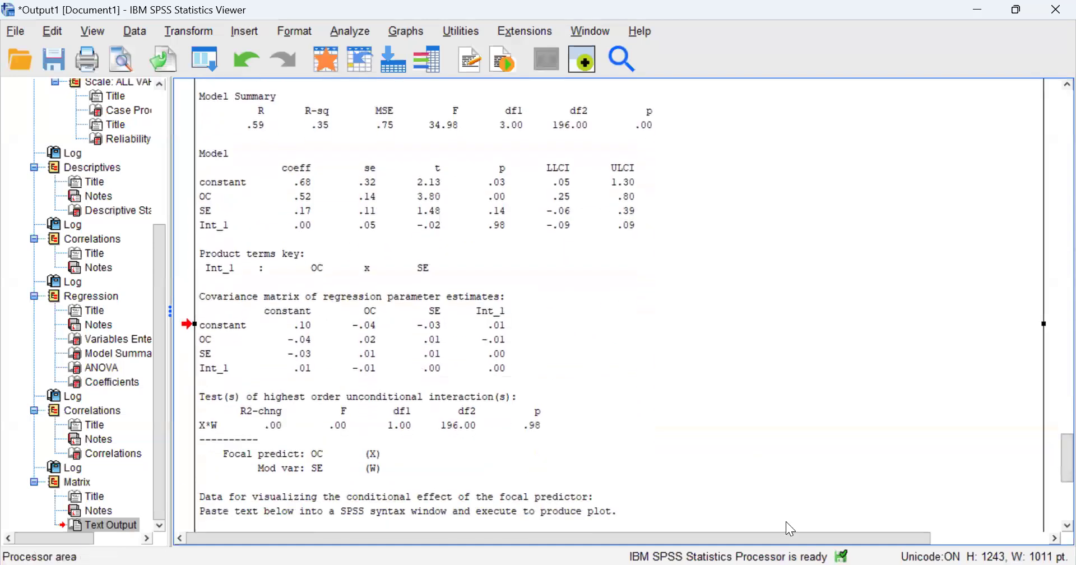
Switch to the SPSS Data Editor, reopen PROCESS v4.2, remove SE as moderator W and assign EE as mediator M.
key(alt+Tab)
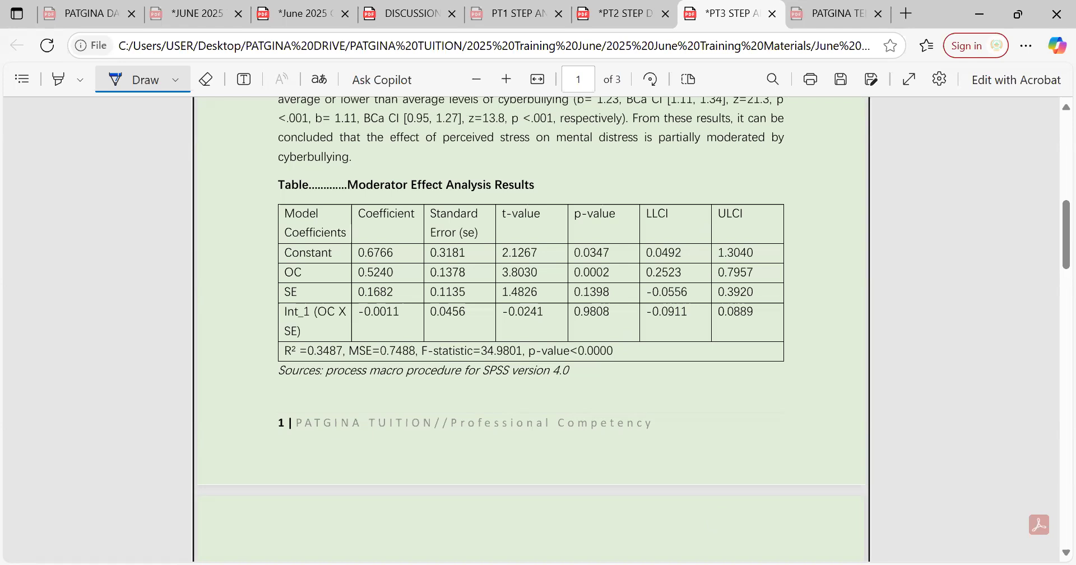
click(500, 341)
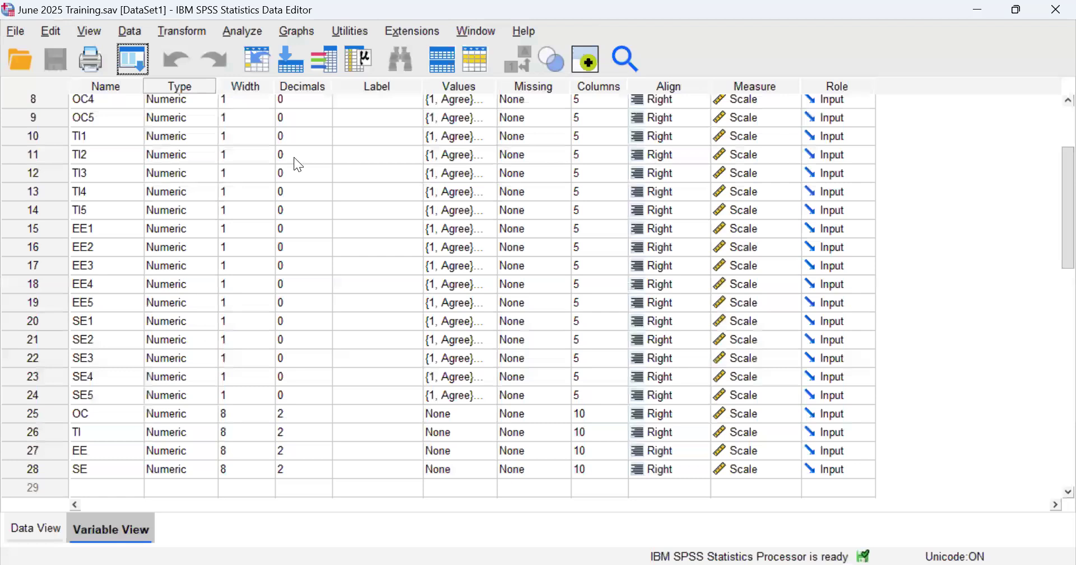
click(234, 32)
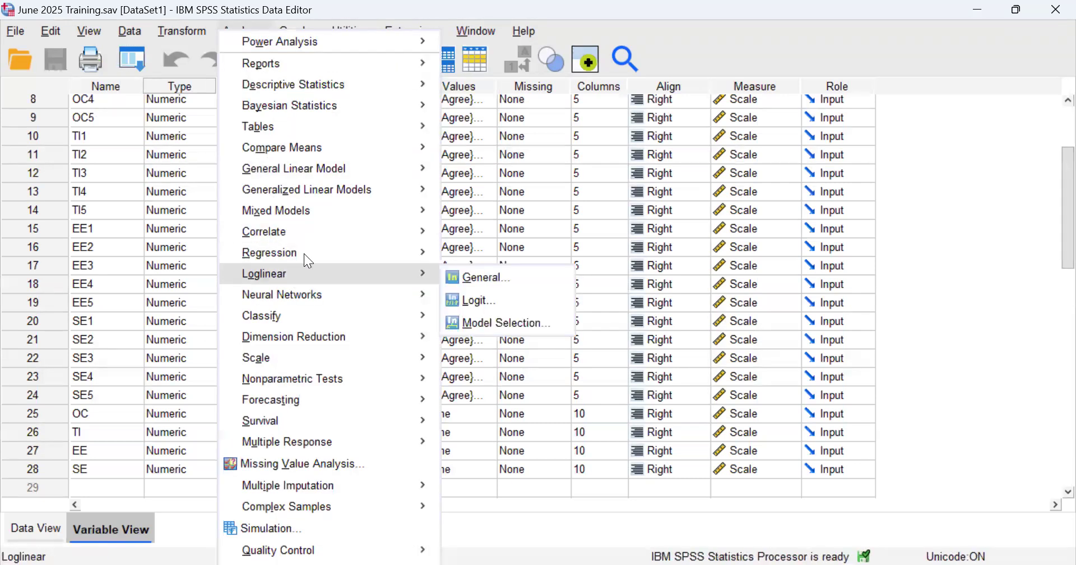
mouse_move(307, 260)
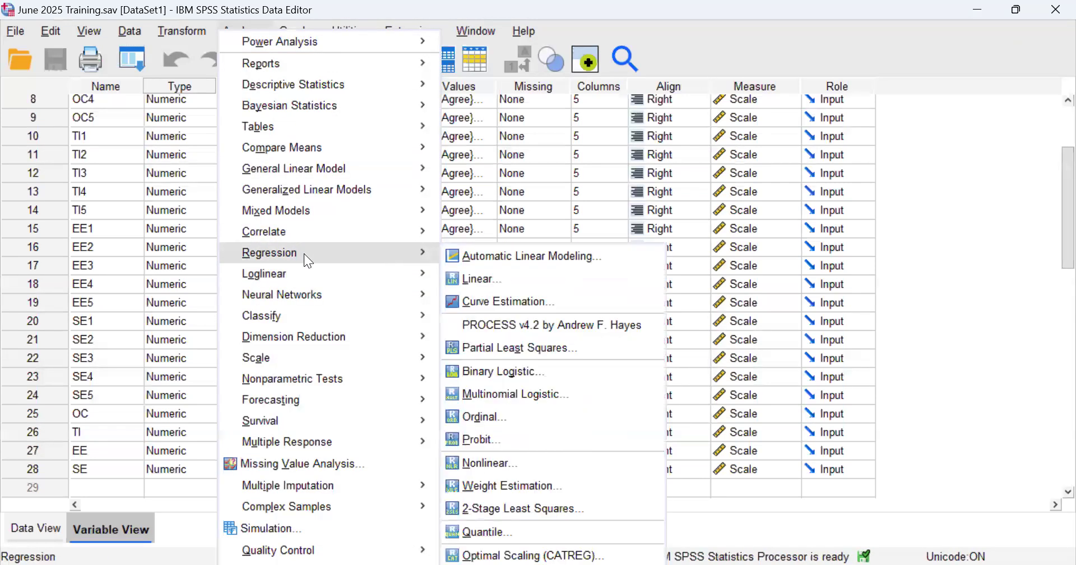
click(476, 324)
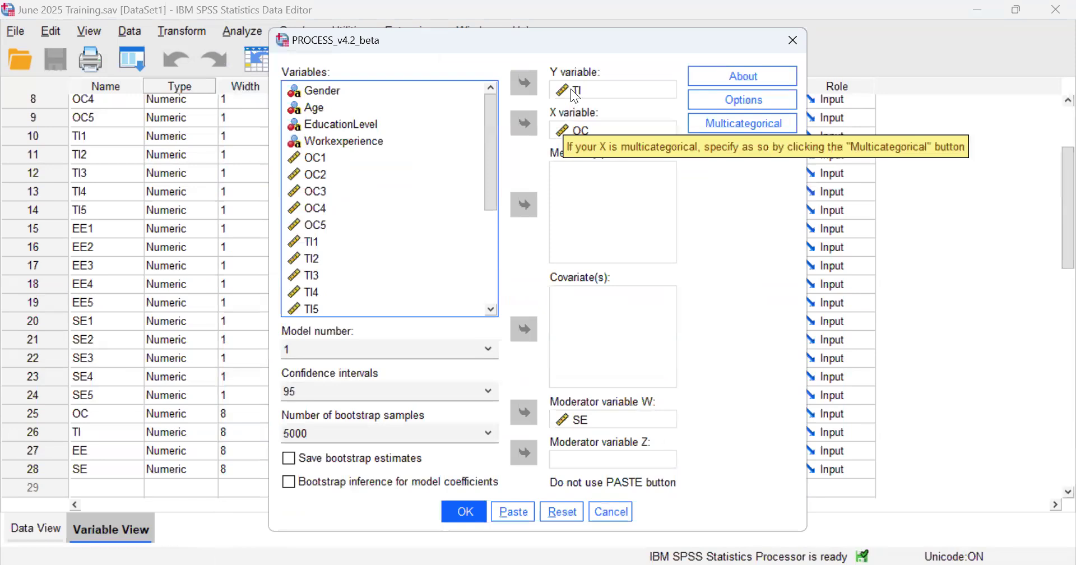
click(588, 418)
click(534, 412)
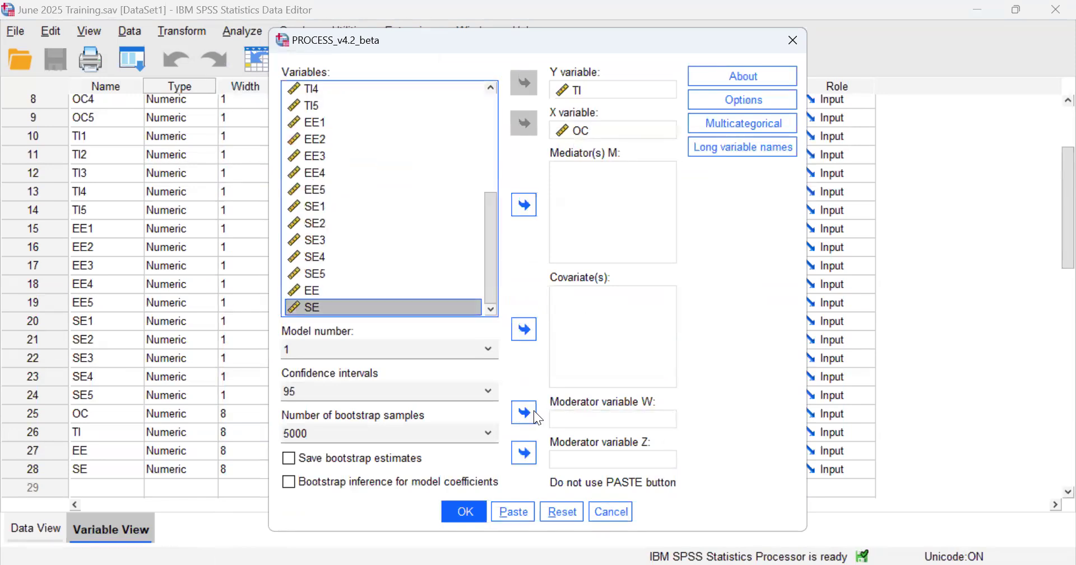
click(339, 286)
click(524, 206)
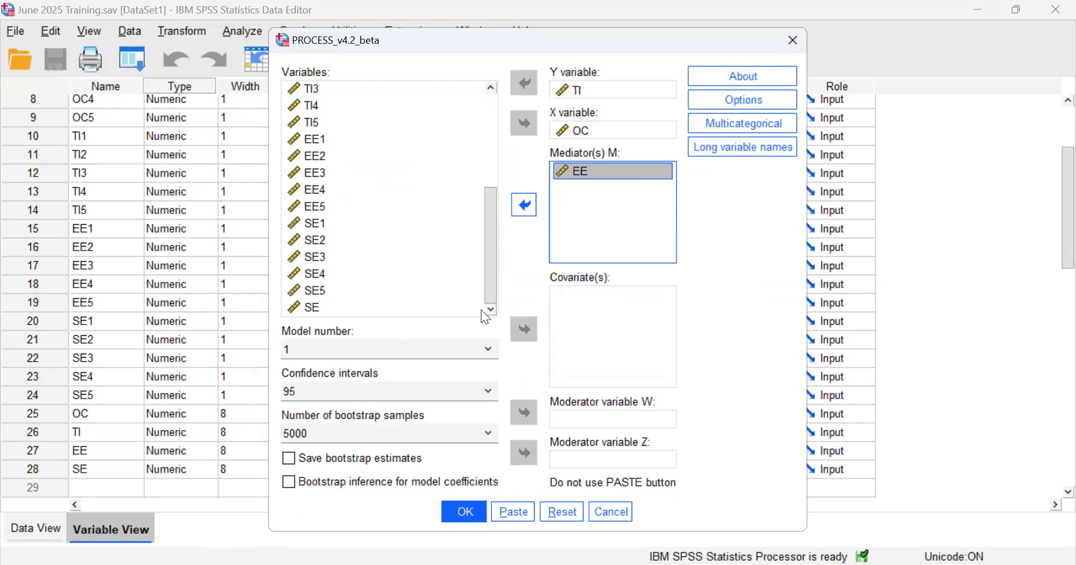
Choose model number 4 and enable saving of bootstrap estimates and bootstrap inference for model coefficients.
click(422, 349)
click(420, 348)
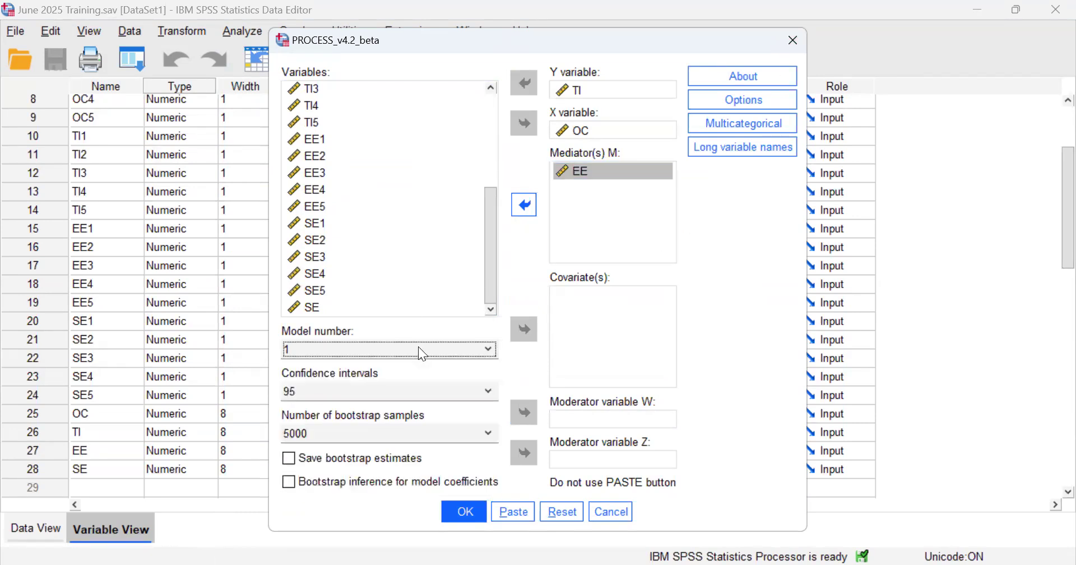
click(418, 347)
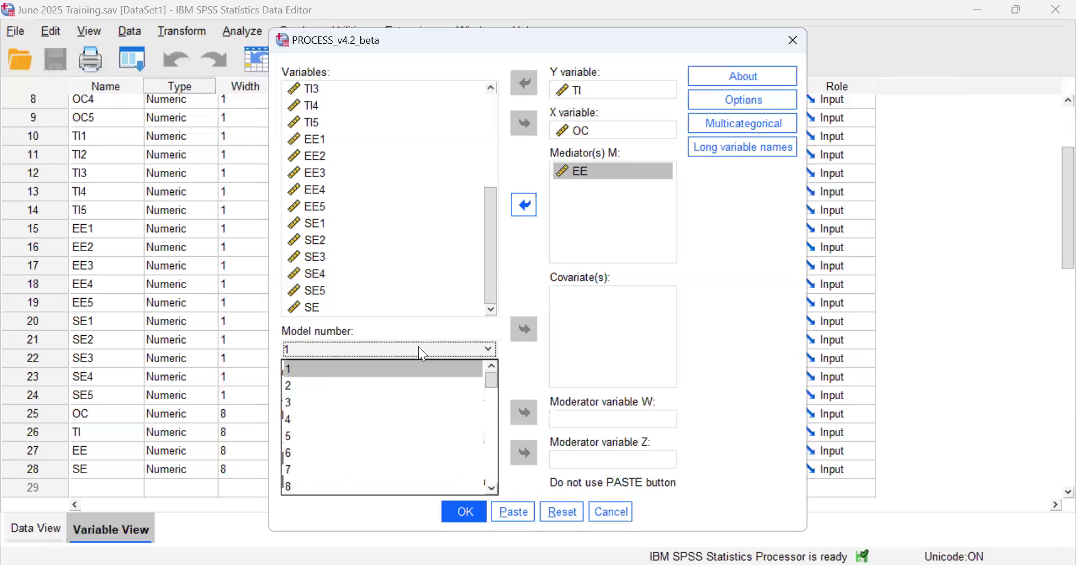
click(369, 417)
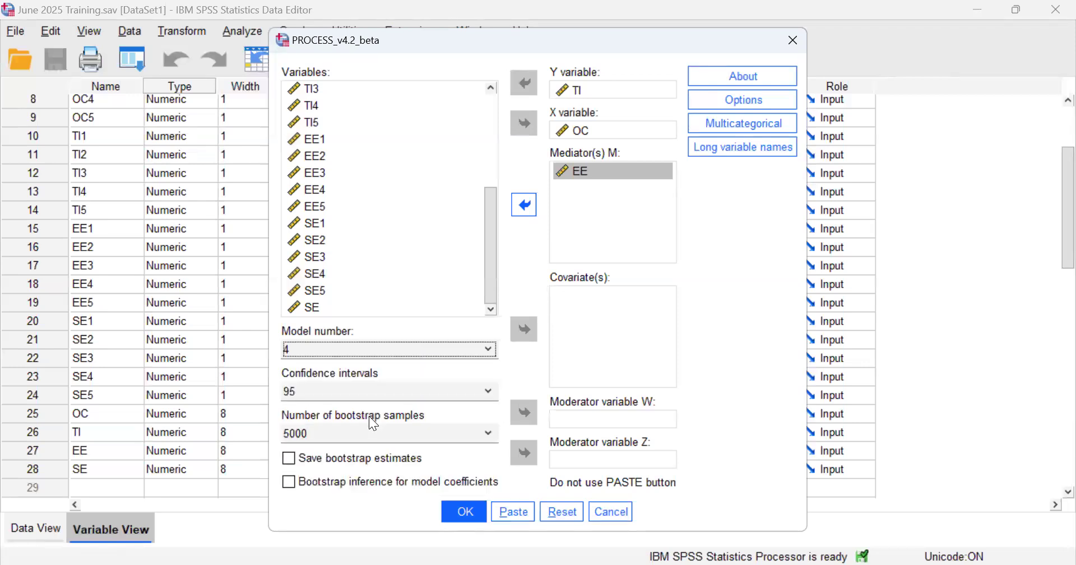
click(302, 461)
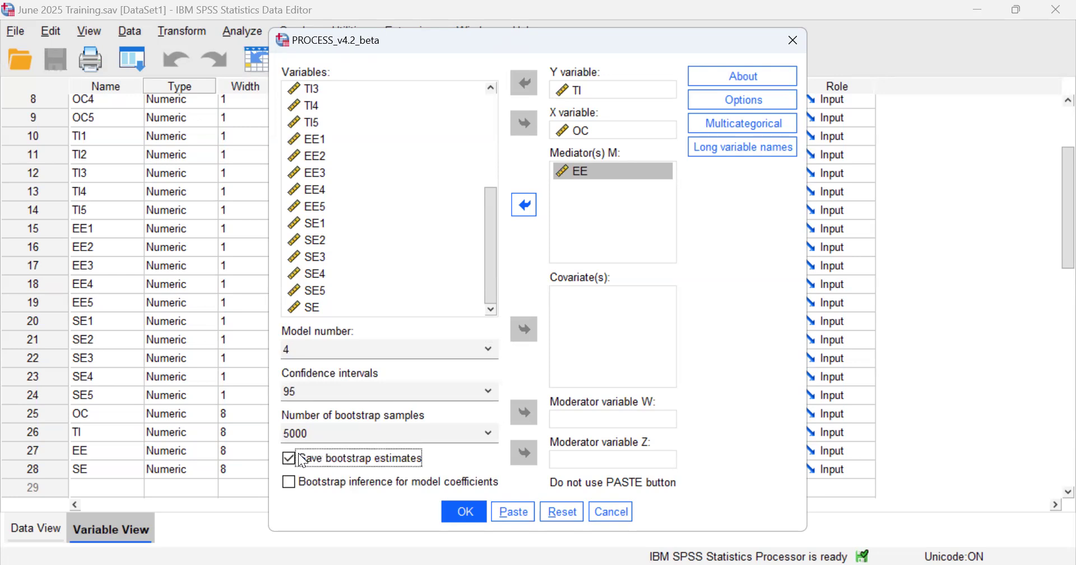
click(295, 483)
click(289, 482)
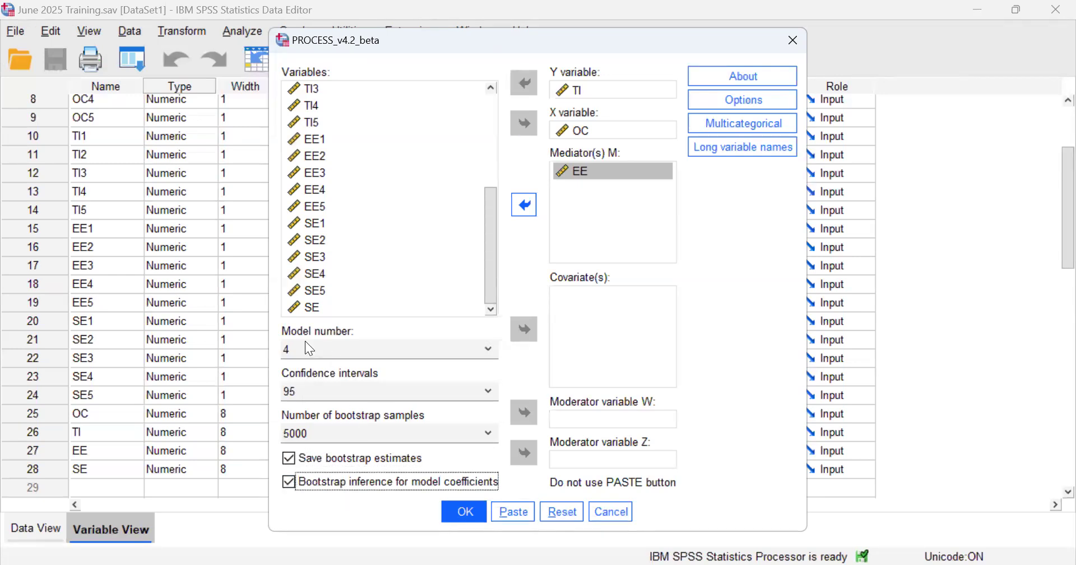
Disable the covariance matrix, interaction code and pairwise contrasts, keep the total effect model, enable standardized effects, and run the mediation analysis.
click(740, 90)
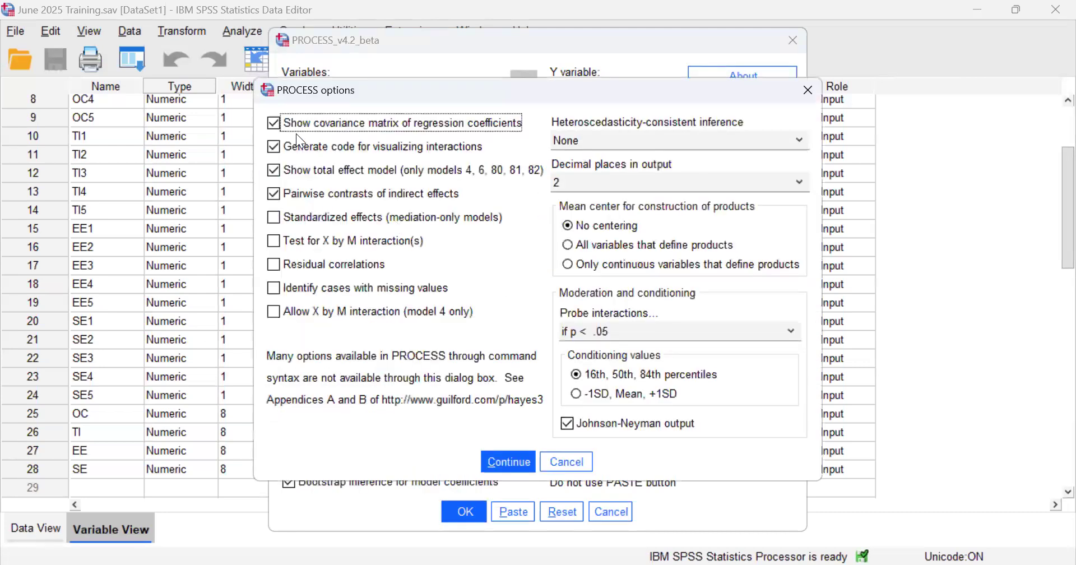
click(281, 124)
click(280, 145)
click(280, 163)
click(277, 190)
click(277, 186)
click(272, 168)
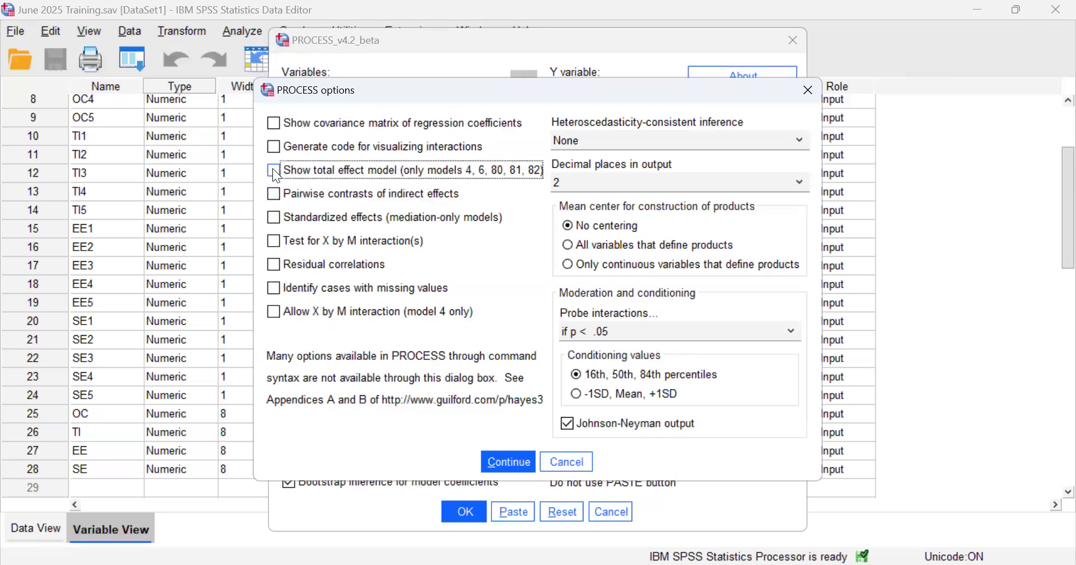
click(272, 218)
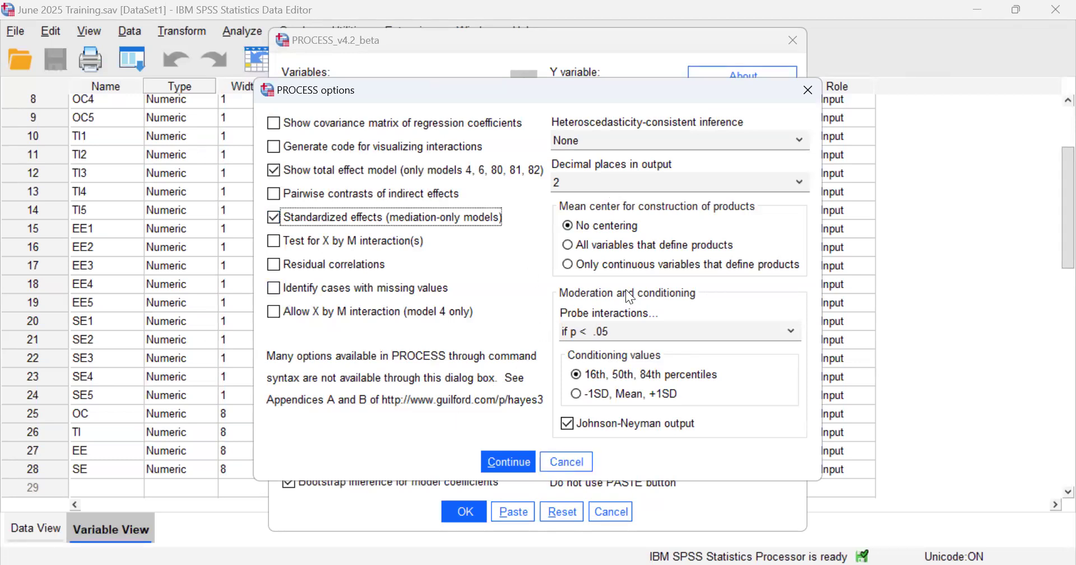
click(509, 461)
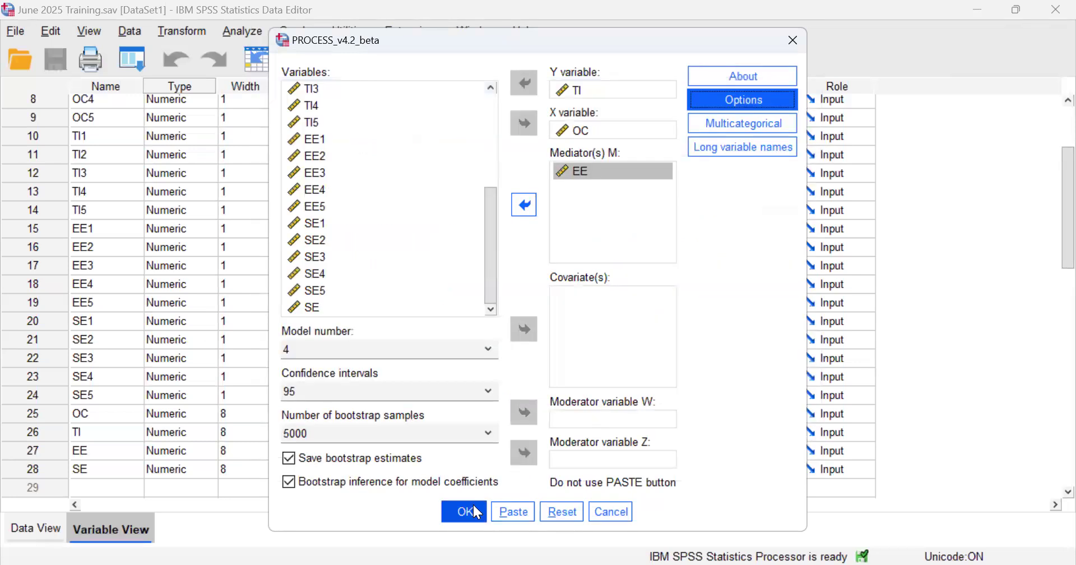
click(476, 512)
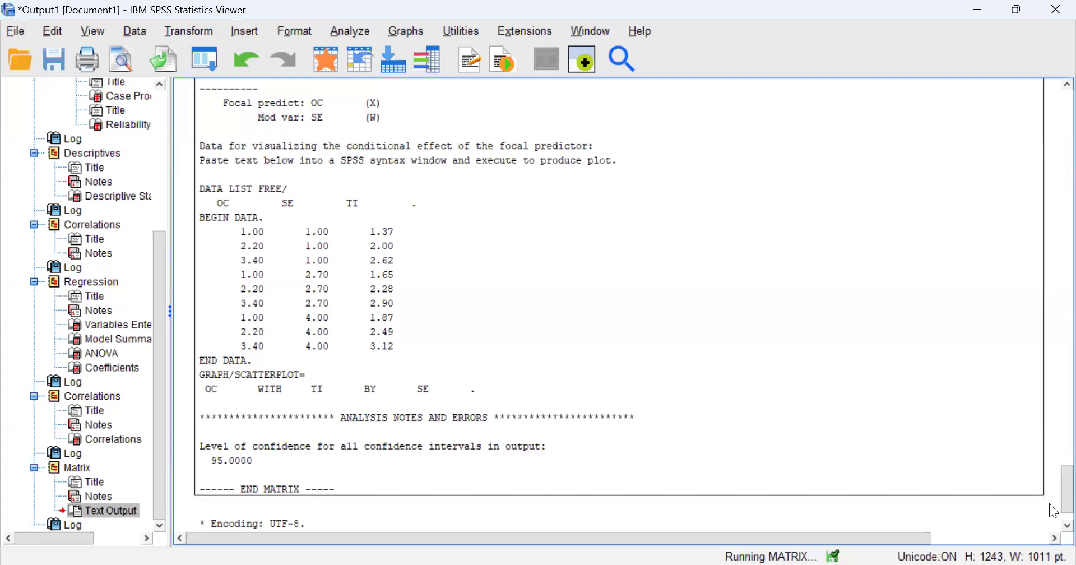
Examine the total, direct and indirect effects in the mediation output and compare them with the mediating effect table in the browser guide.
scroll(1053, 527, down, 2)
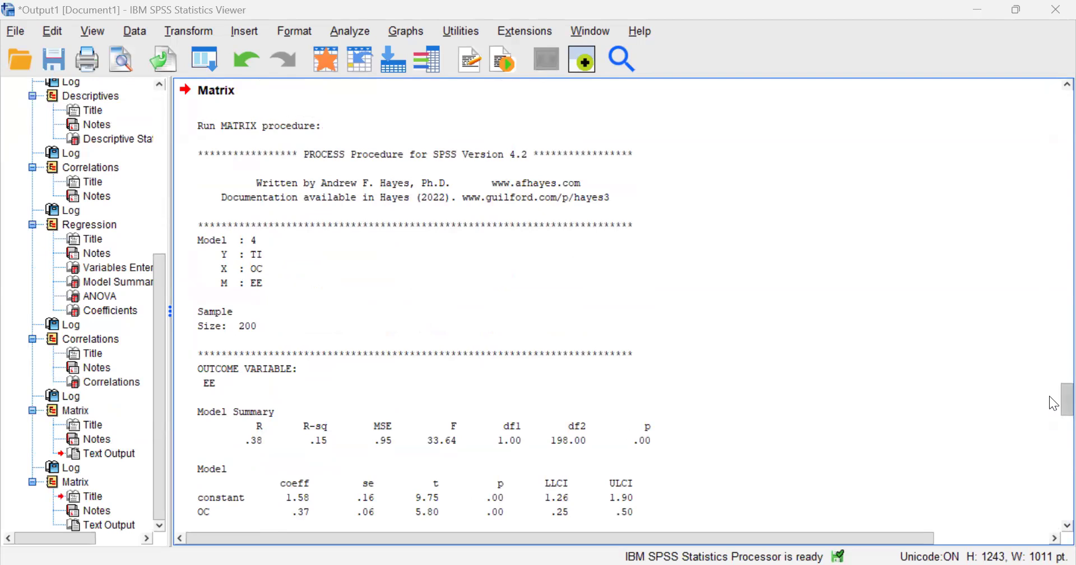
scroll(1054, 404, down, 20)
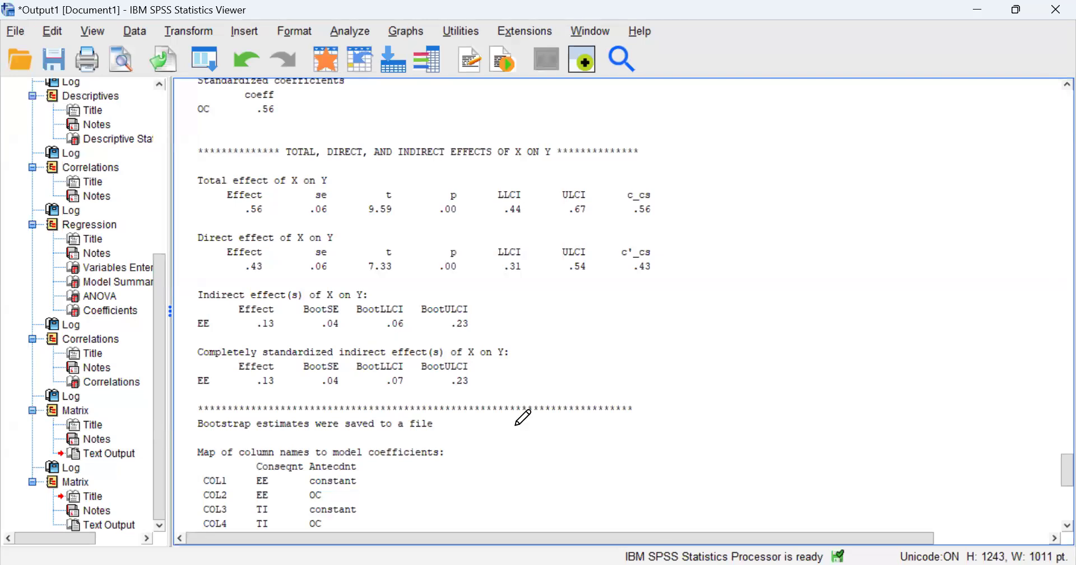
key(alt+Tab)
scroll(523, 417, down, 5)
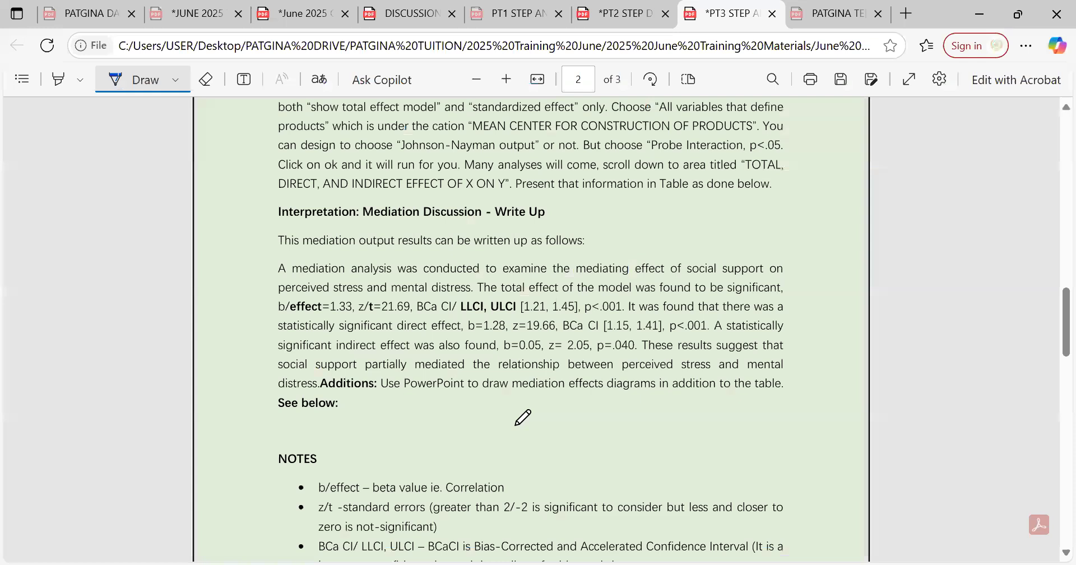
scroll(523, 417, down, 7)
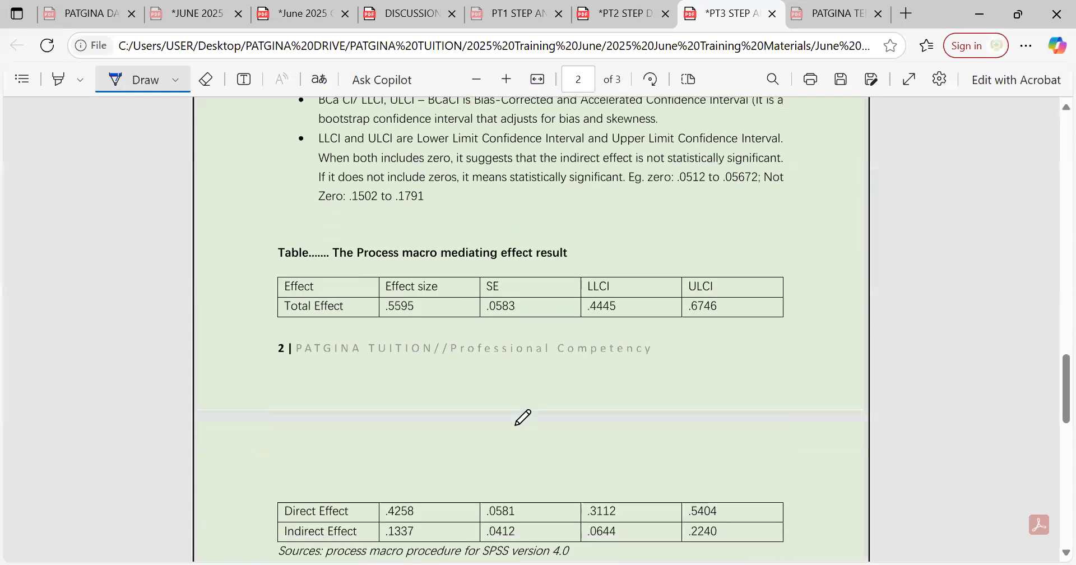
scroll(523, 417, up, 1)
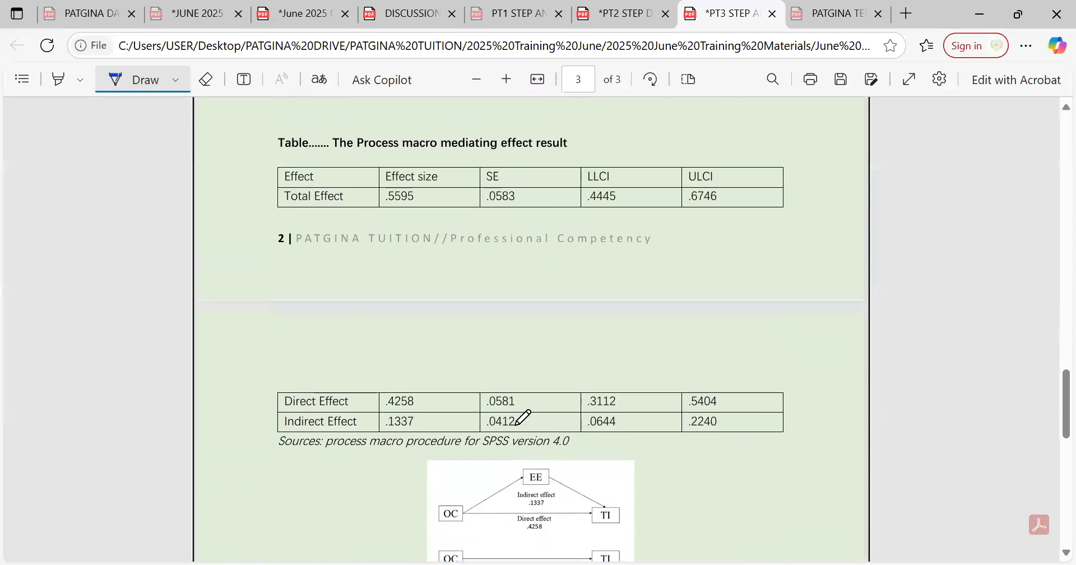